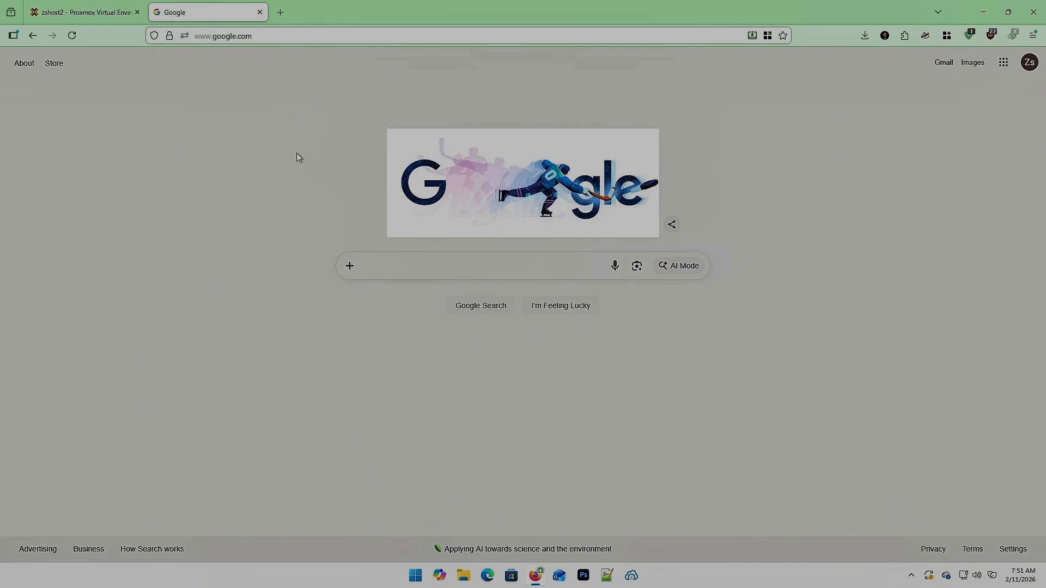
- Search Google for "opnsense download" and open the official OPNsense download page
click(435, 266)
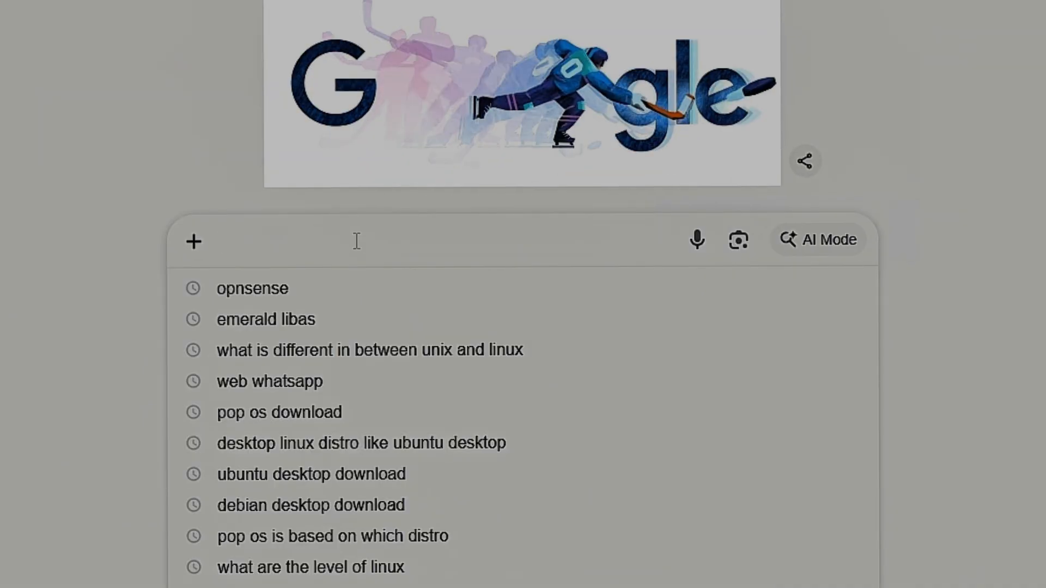
text(opnsense dwon)
key(BackSpace)
key(BackSpace)
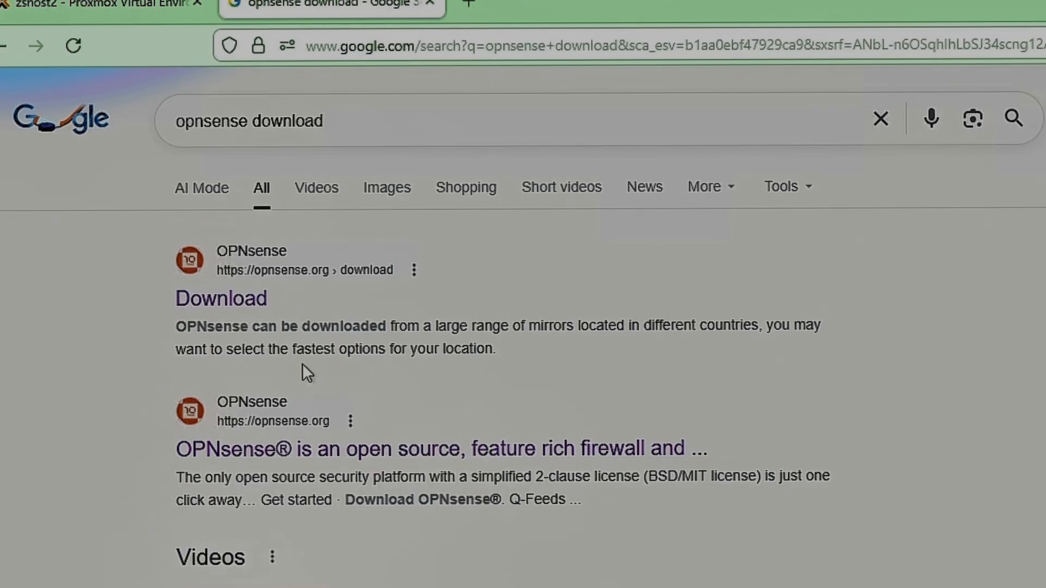
click(238, 285)
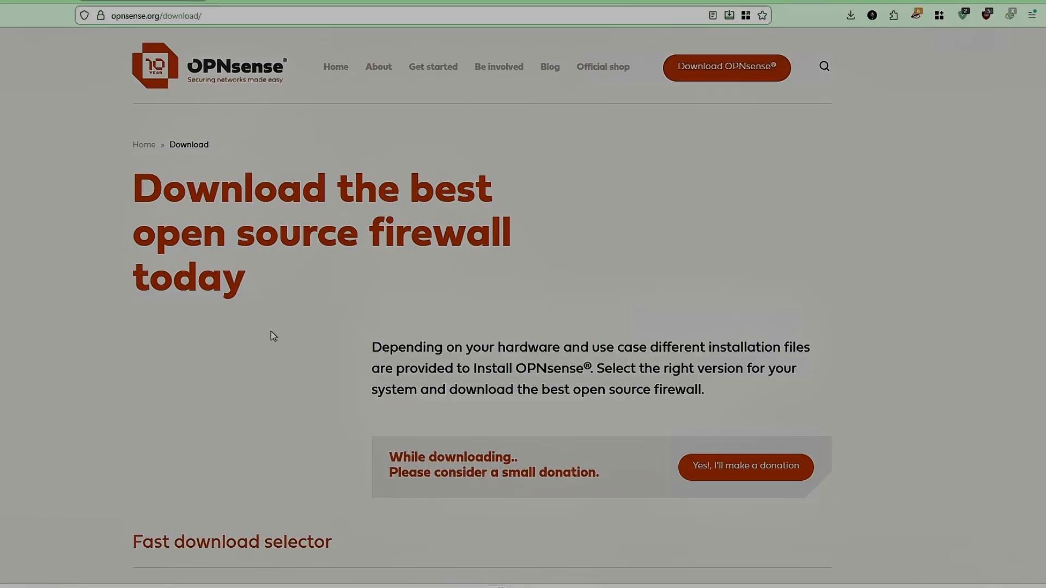
- Choose the dvd image type for amd64 in the fast download selector and copy the OPNsense download link
scroll(274, 335, down, 6)
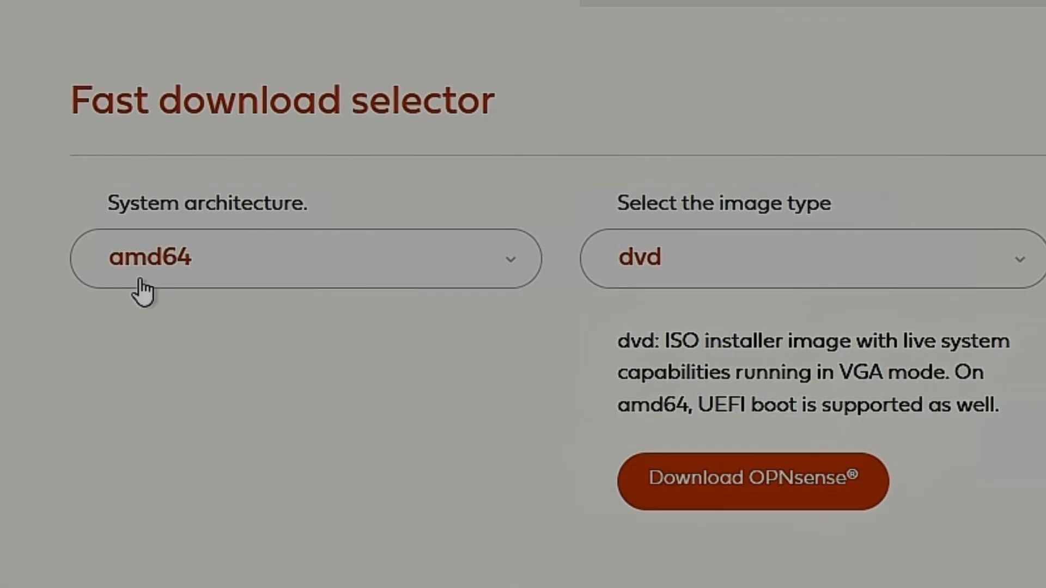
click(956, 267)
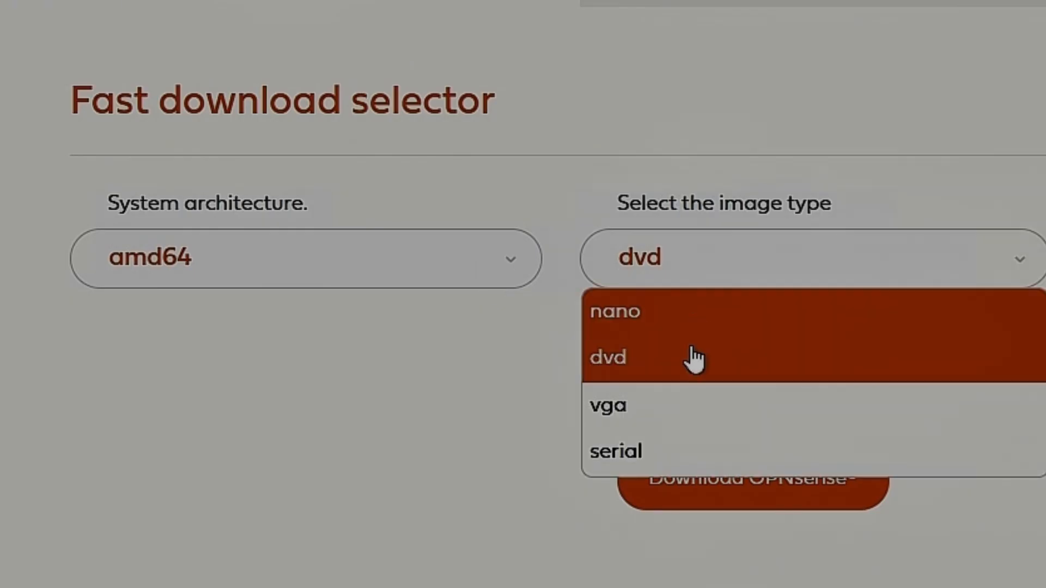
click(689, 362)
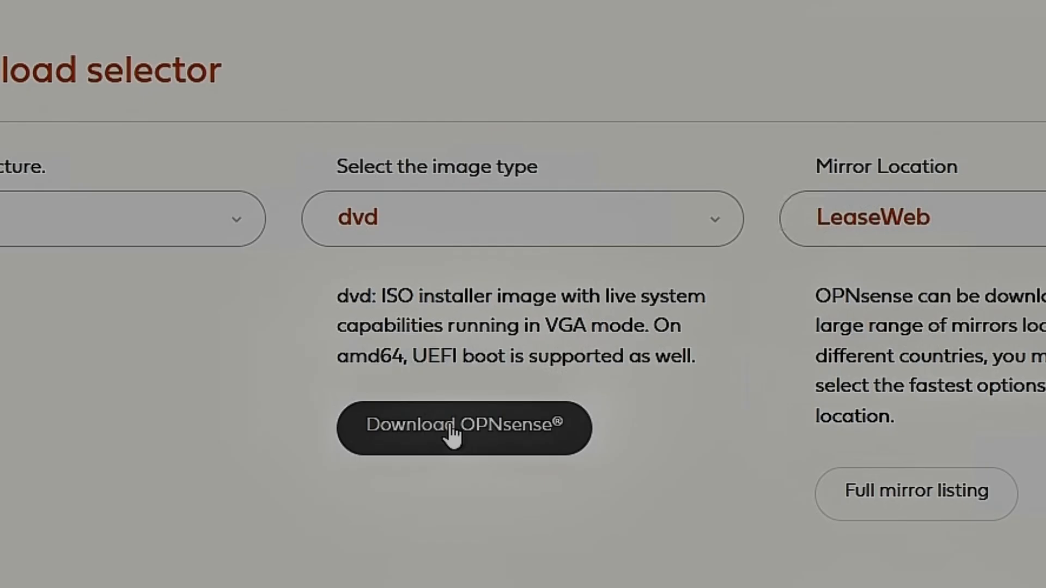
right_click(451, 427)
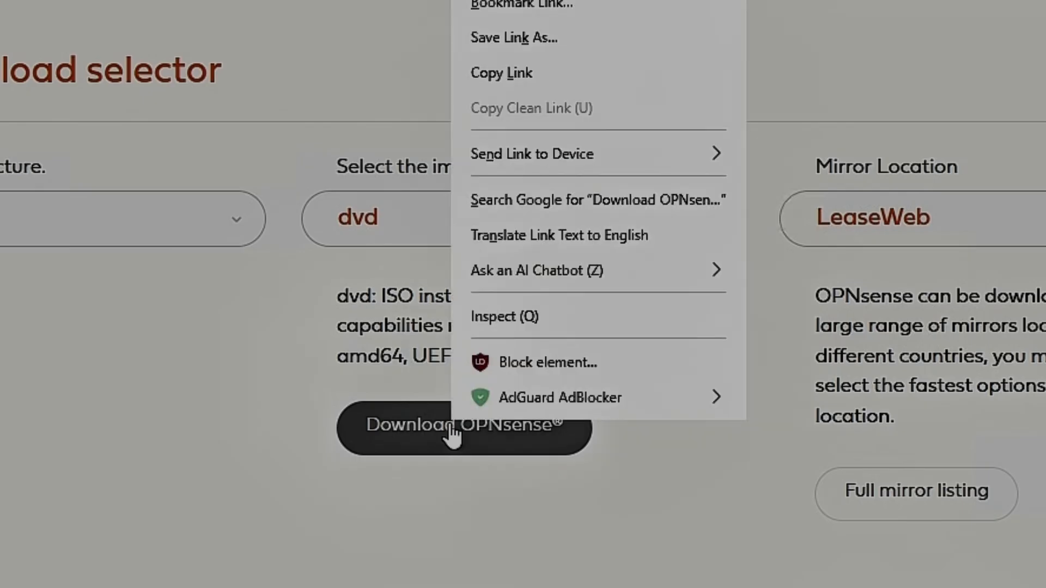
click(527, 75)
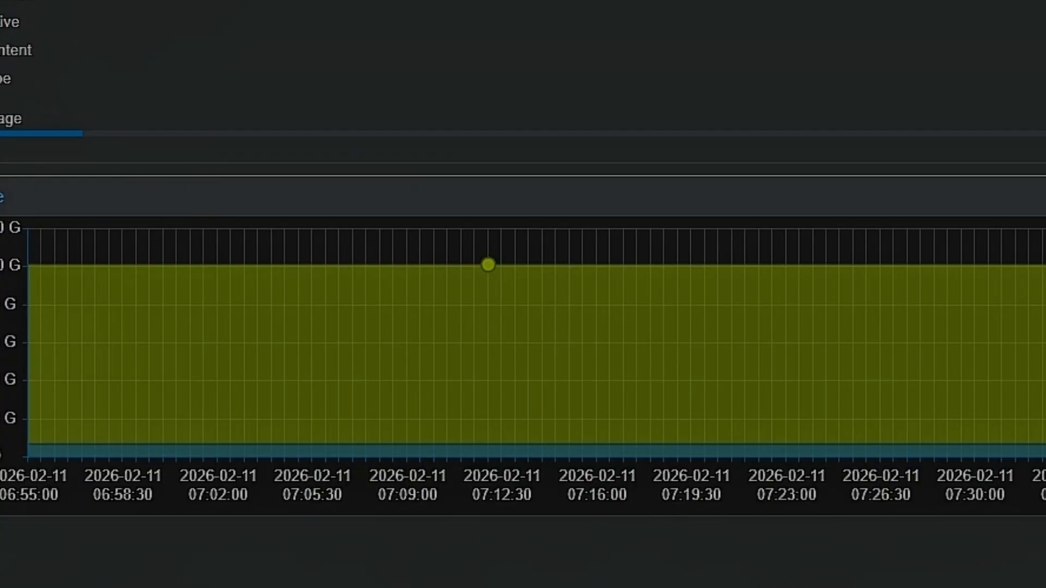
- In Proxmox, start a download from URL for the ISO images of the local storage on zshost2
click(153, 147)
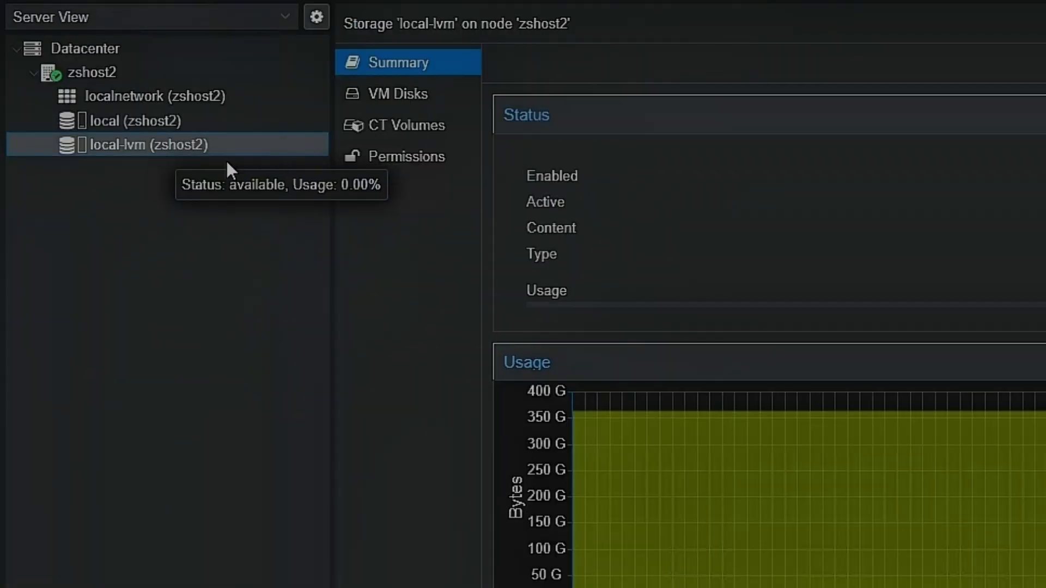
click(160, 121)
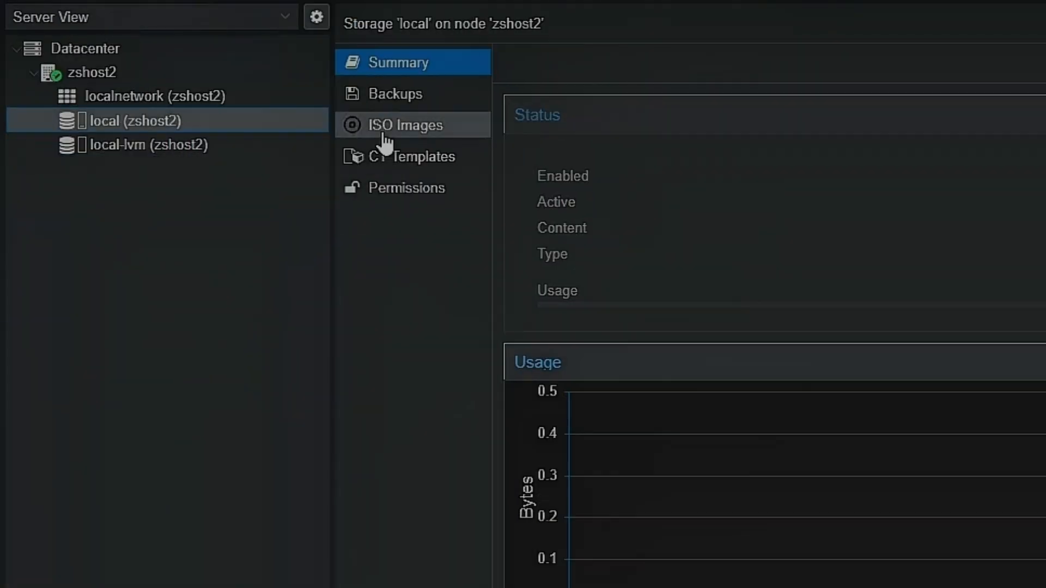
click(385, 140)
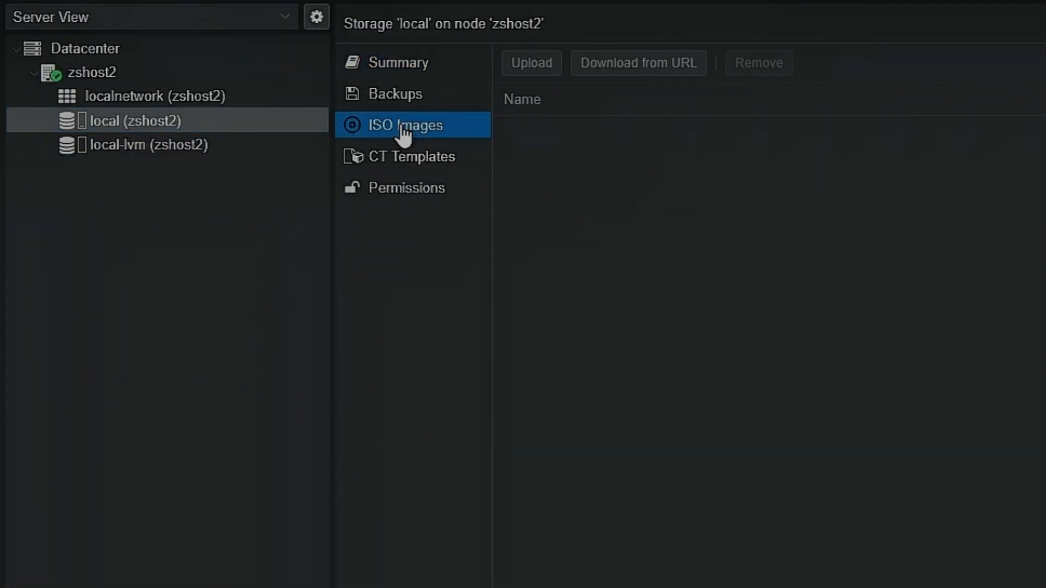
click(612, 70)
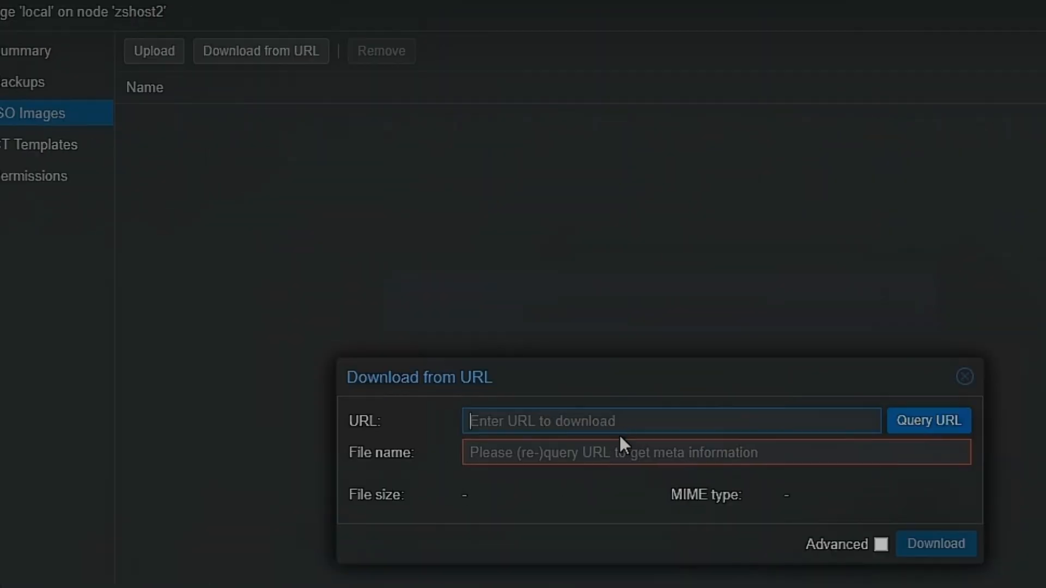
- Query the copied OPNsense link, download OPNsense-26.1-dvd-amd64.iso to the local storage, and close the task viewer
key(ctrl+v)
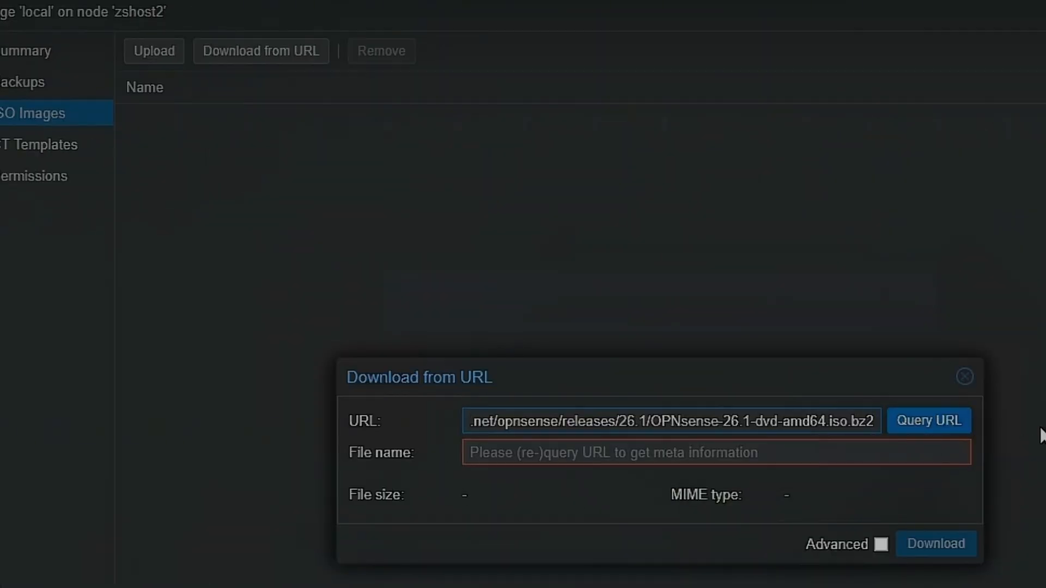
click(927, 426)
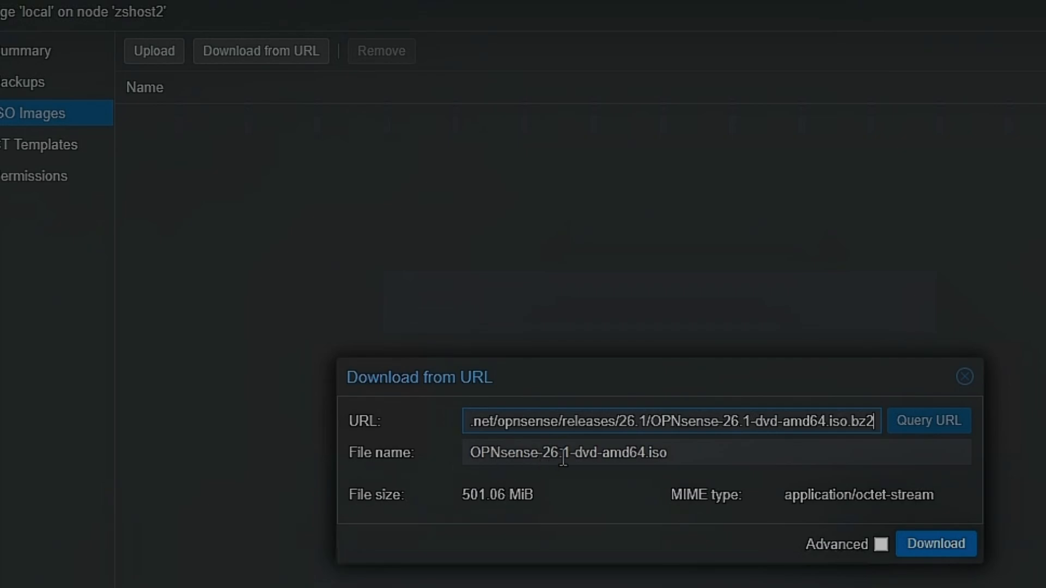
click(935, 545)
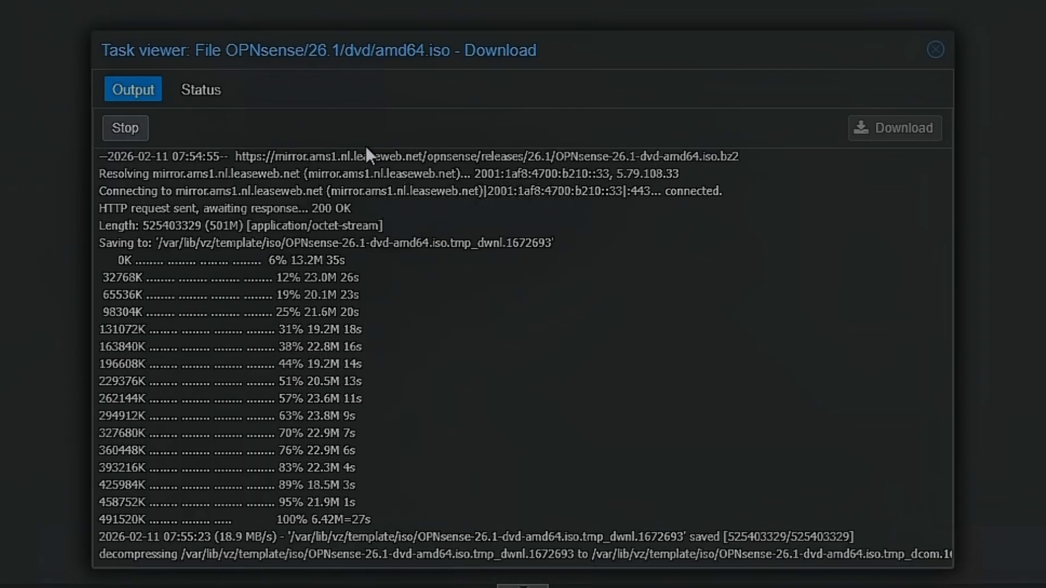
click(935, 50)
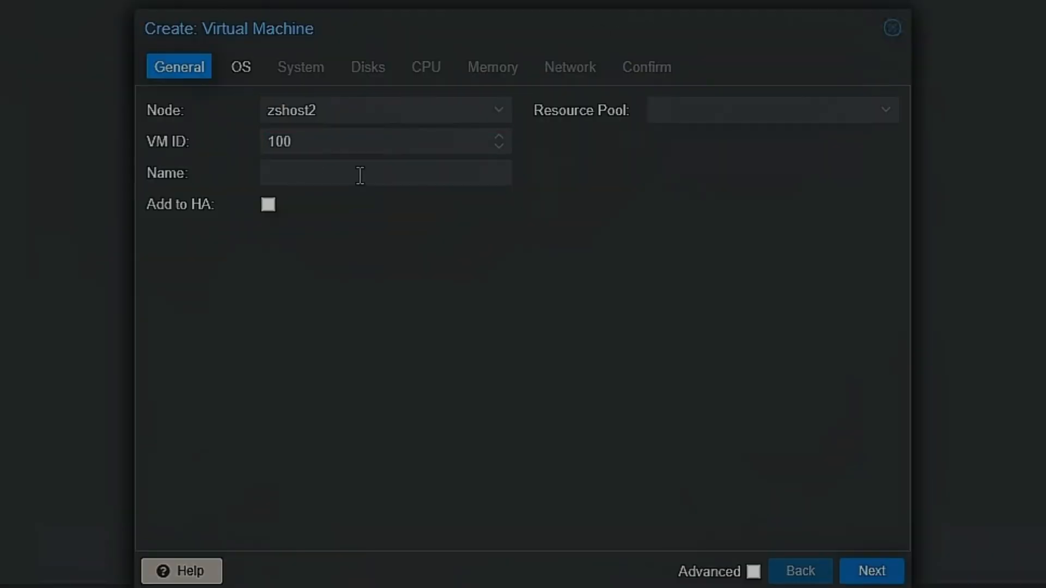
- Name the new virtual machine opnsense, keep VM ID 100, and continue to the operating system settings
click(319, 173)
text(opnsense)
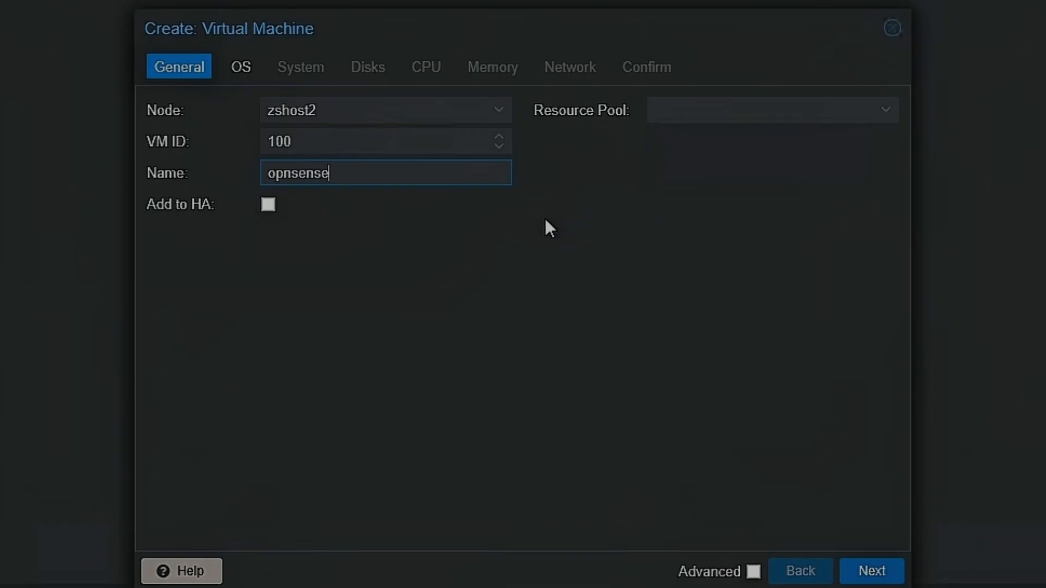
click(384, 137)
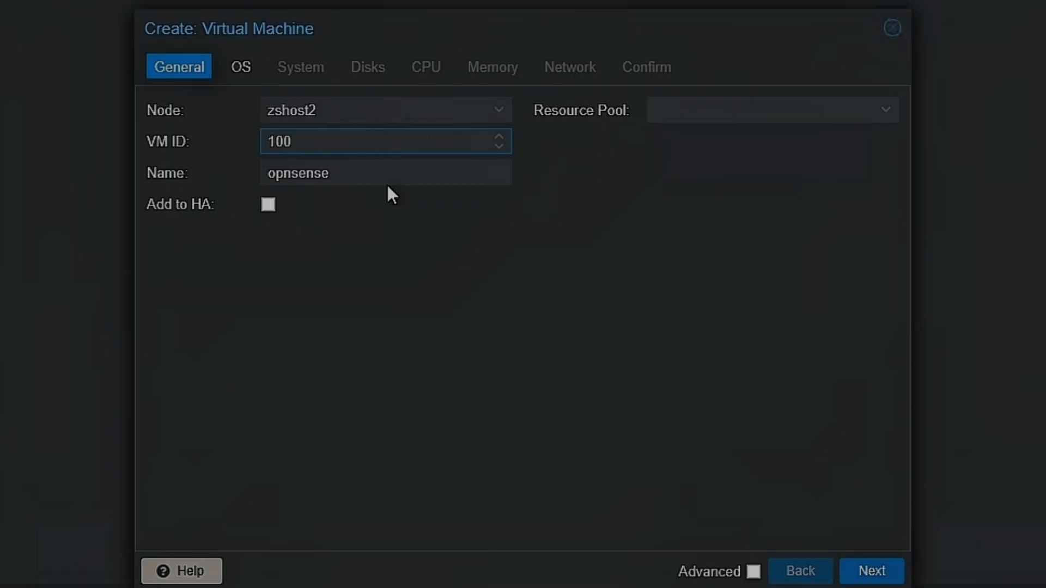
click(855, 577)
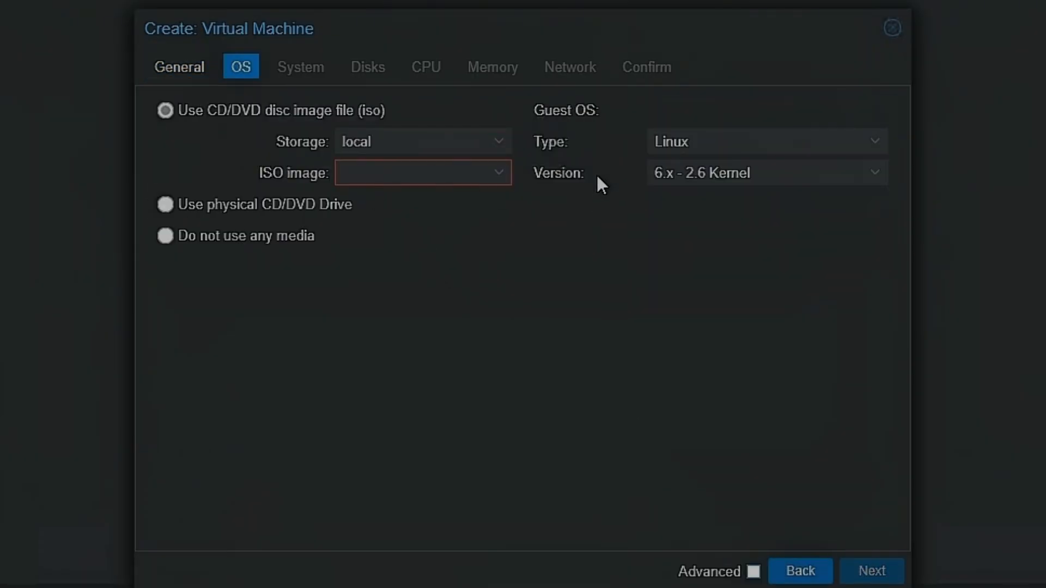
- Select OPNsense-26.1-dvd-amd64.iso from the local storage as the installation image and accept the default system settings
click(497, 173)
click(448, 238)
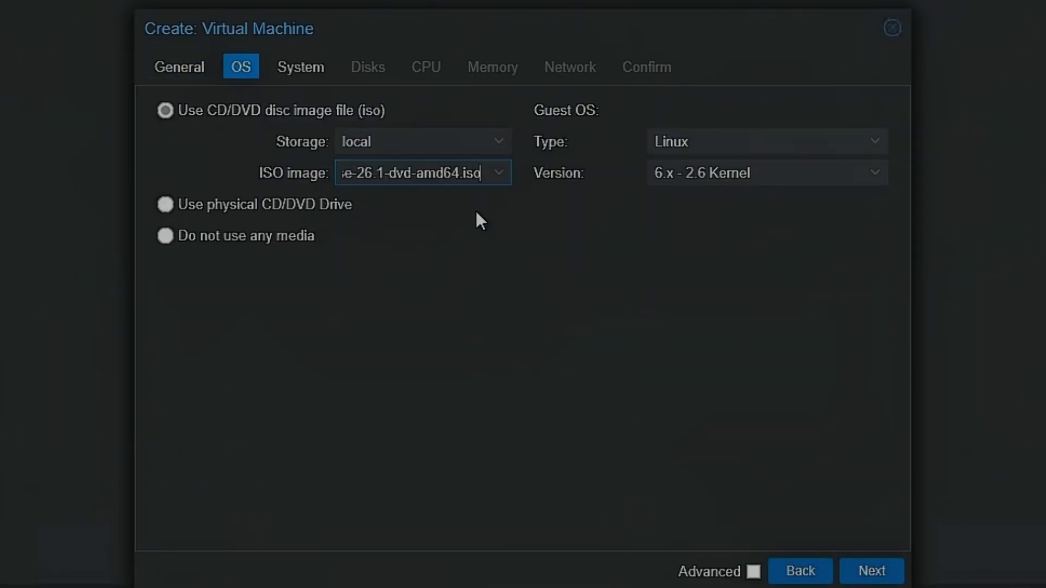
click(497, 144)
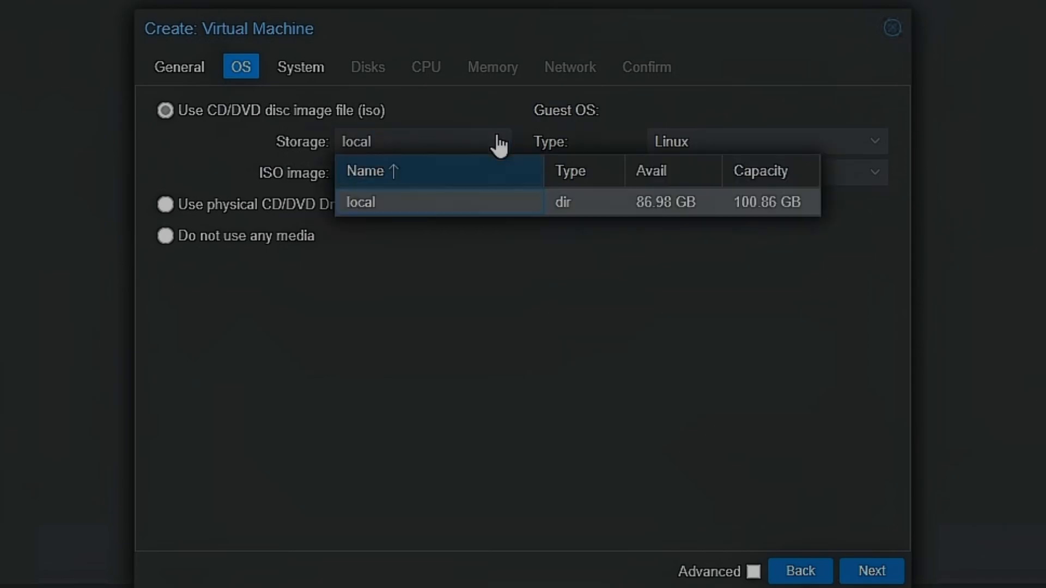
click(497, 144)
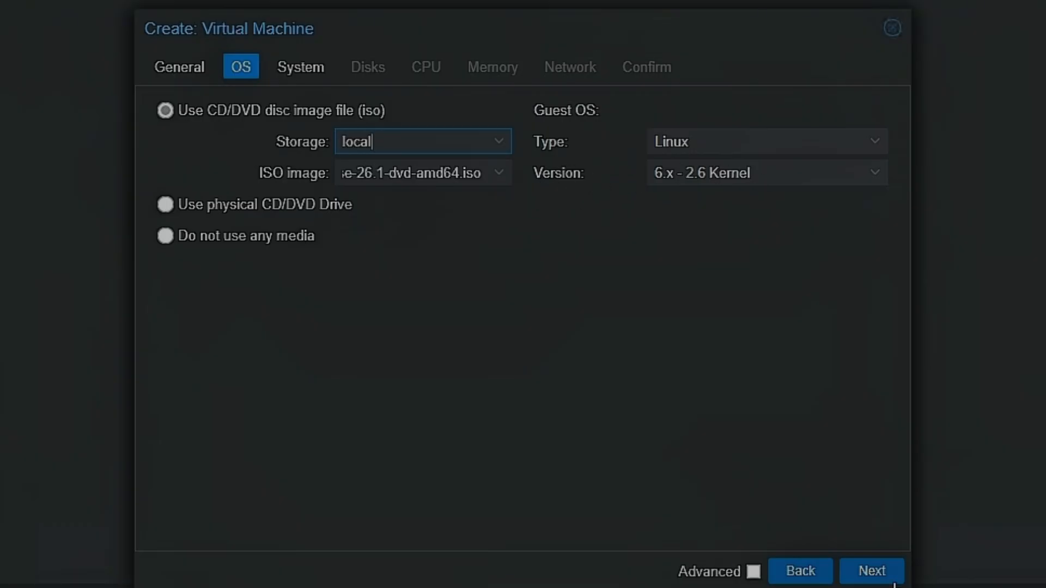
click(872, 571)
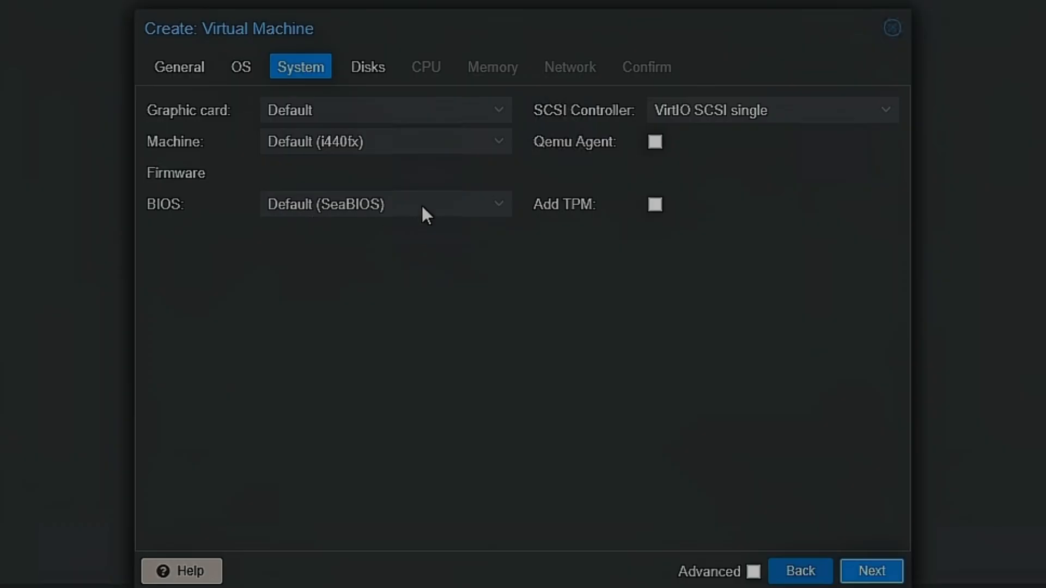
click(865, 572)
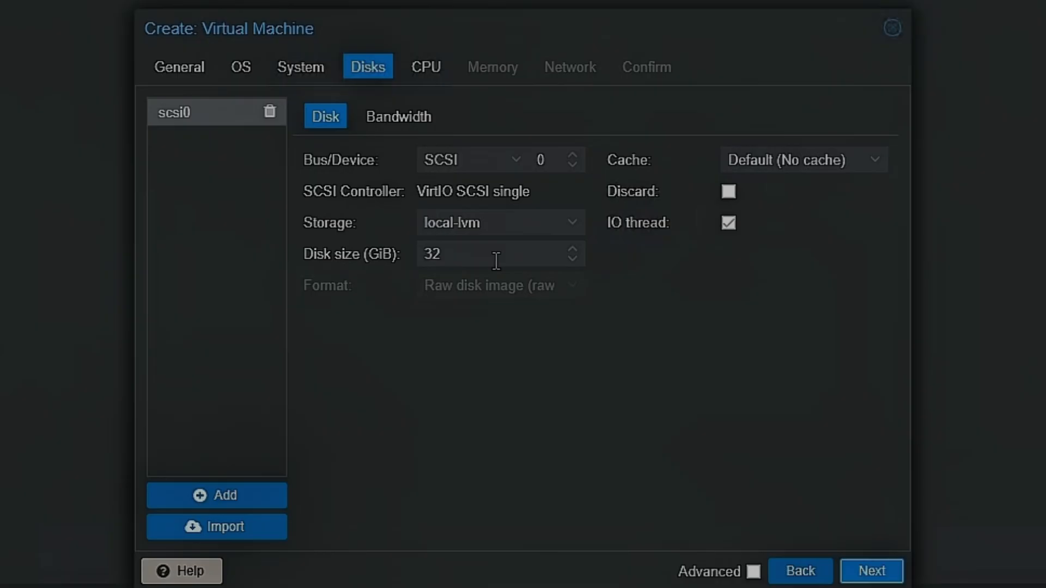
- Set the virtual machine's disk size to 20 GiB and continue to the CPU settings
drag(486, 254, 393, 262)
text(20)
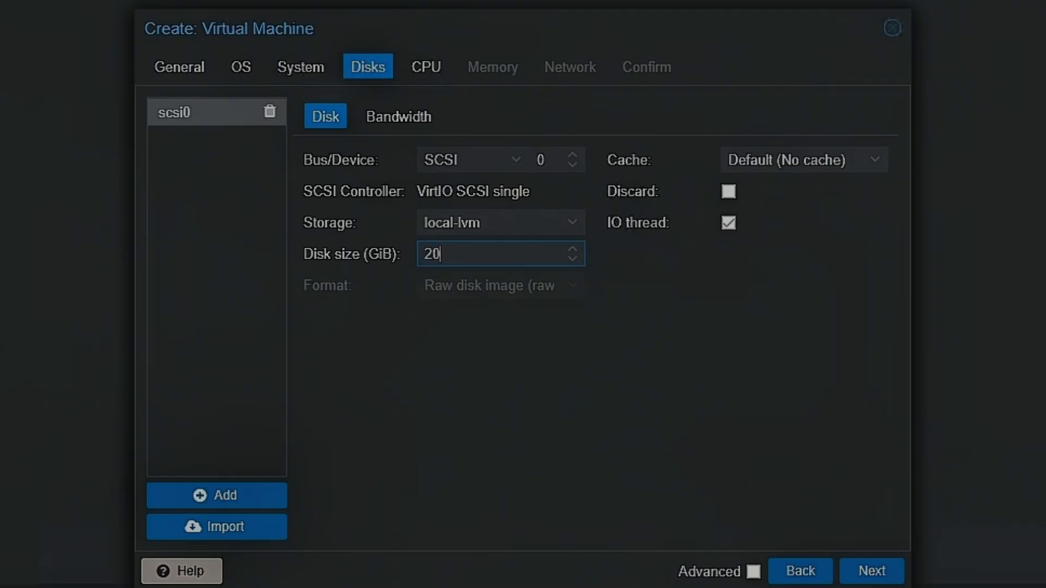
click(872, 572)
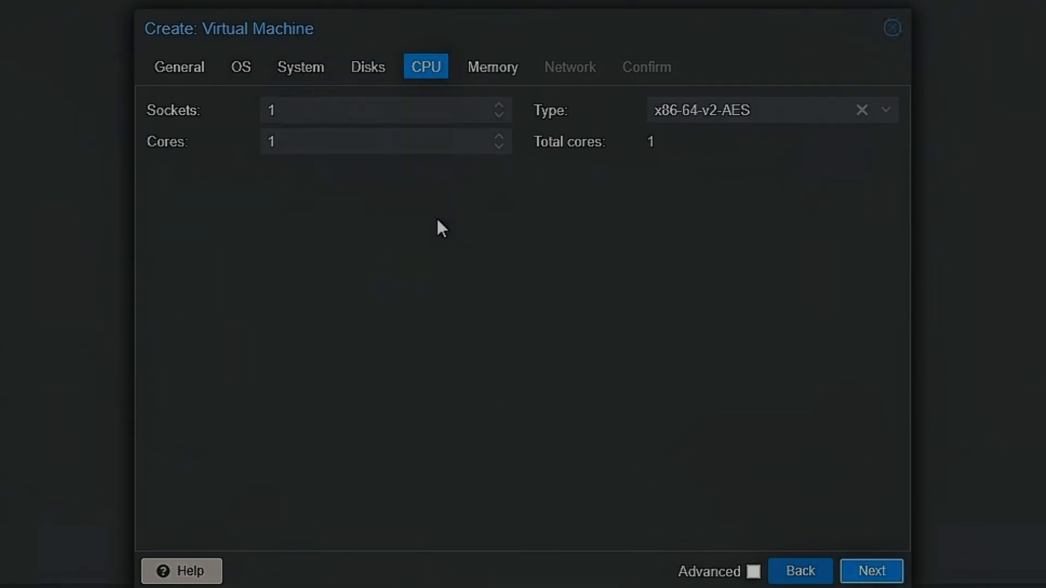
- Give the virtual machine 2 CPU sockets with 4 cores each and continue to the memory settings
click(498, 106)
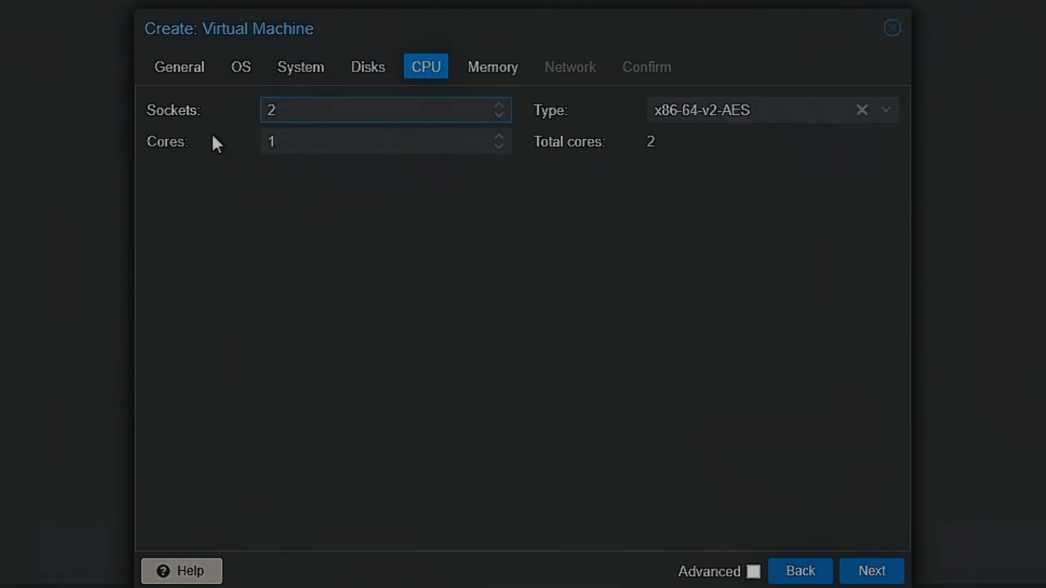
click(657, 140)
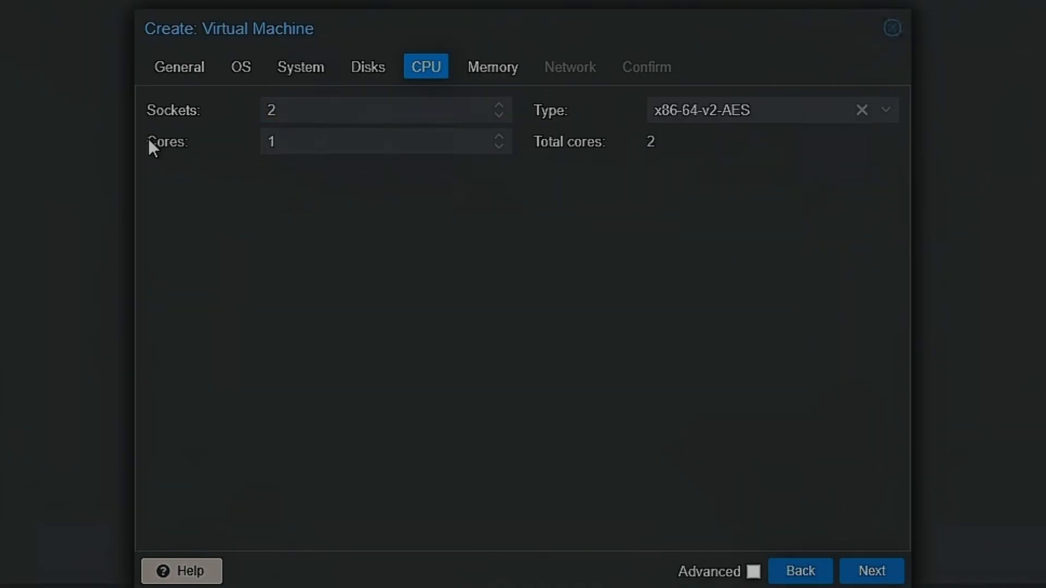
click(498, 137)
click(498, 138)
click(498, 138)
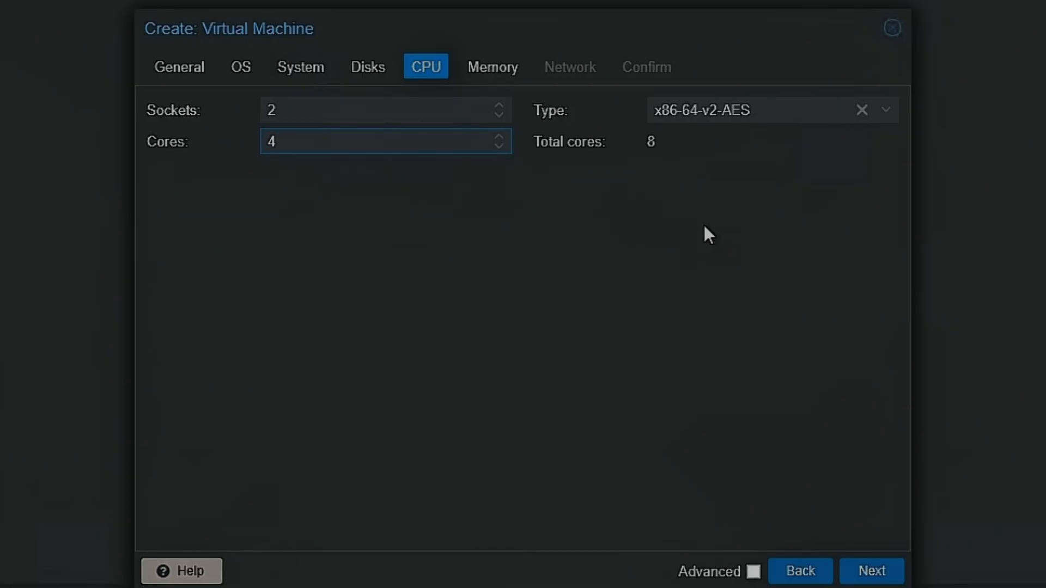
click(640, 146)
click(873, 574)
- Set the virtual machine's memory to 8192 MiB and continue to the network settings
click(397, 121)
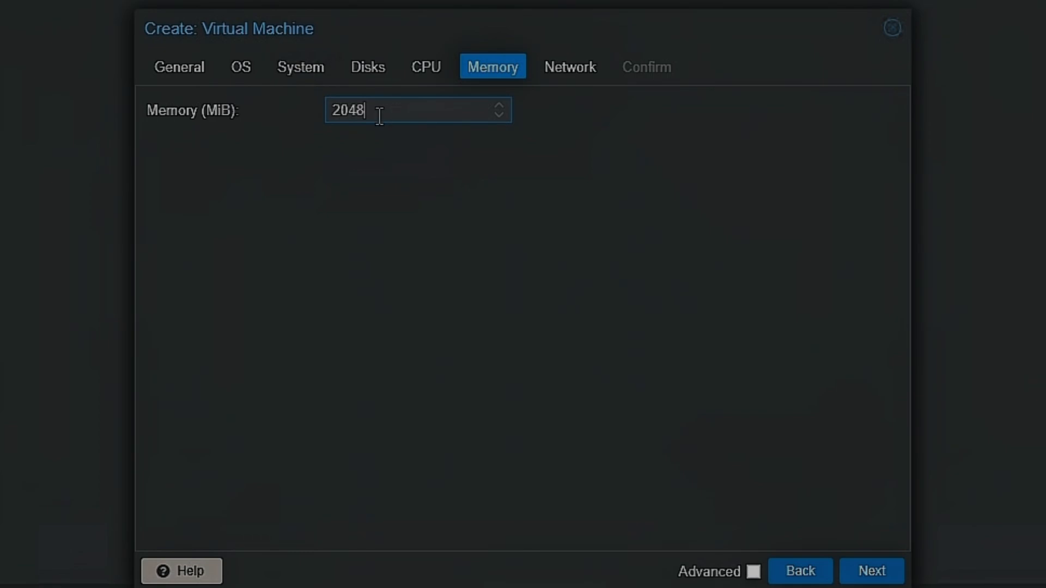
drag(378, 115, 236, 108)
text(8192)
click(871, 571)
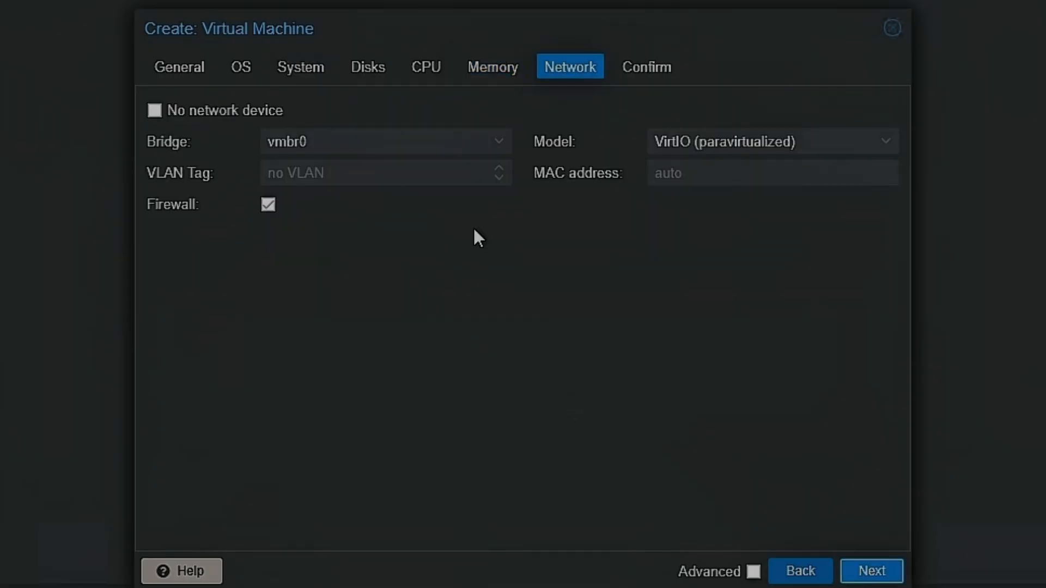
- Use bridge vmbr0 for the network device and finish creating the opnsense virtual machine
click(498, 142)
click(379, 204)
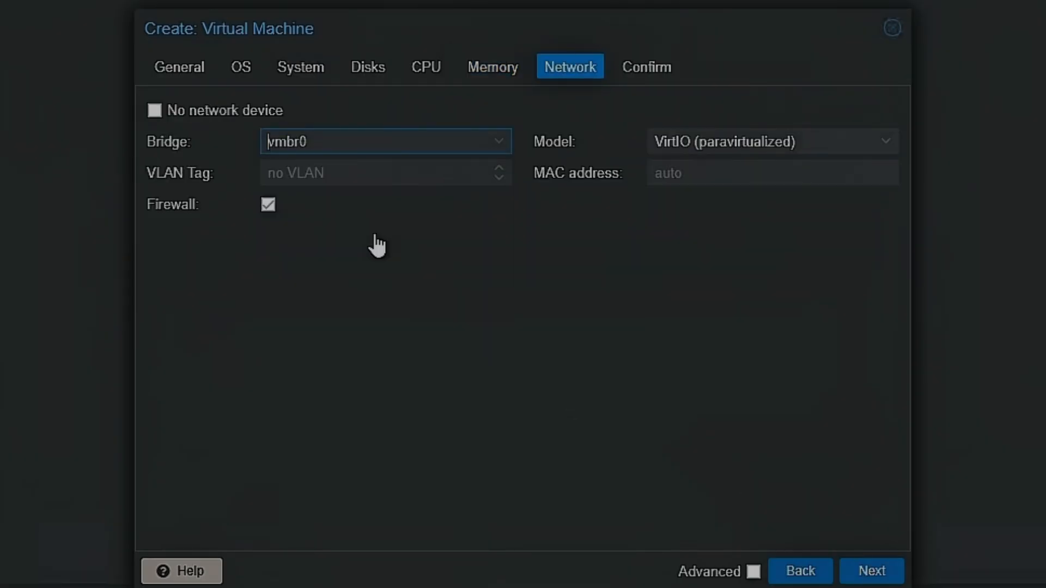
click(875, 571)
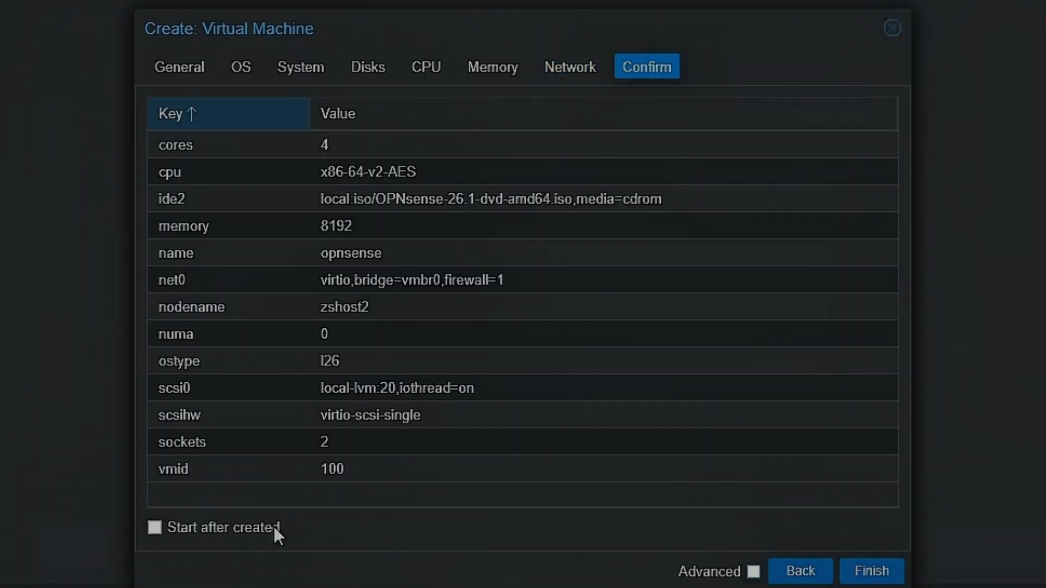
click(872, 573)
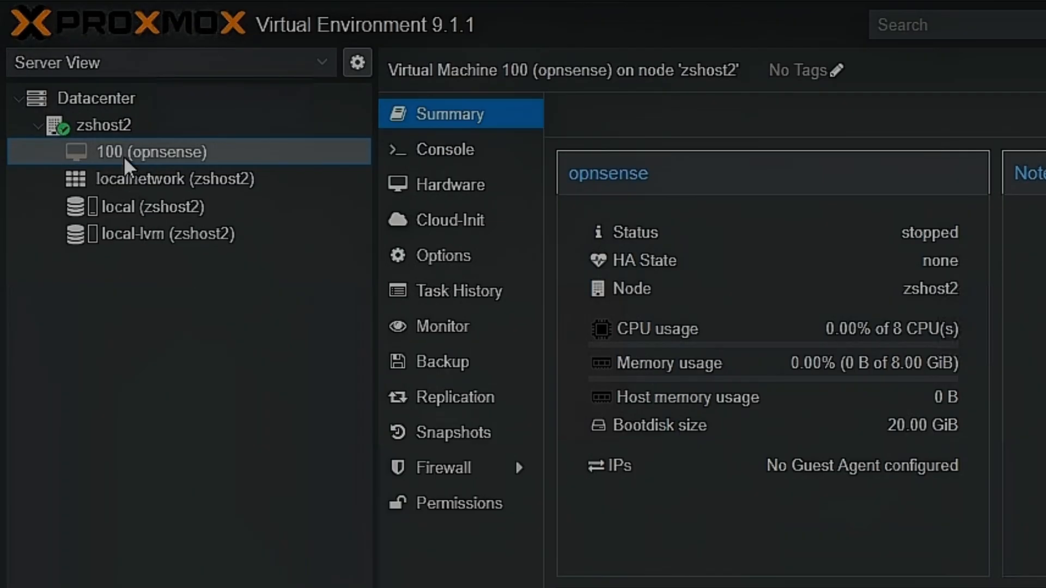
- Open the network settings of node zshost2 and review its network devices and the vmbr0 bridge
click(99, 124)
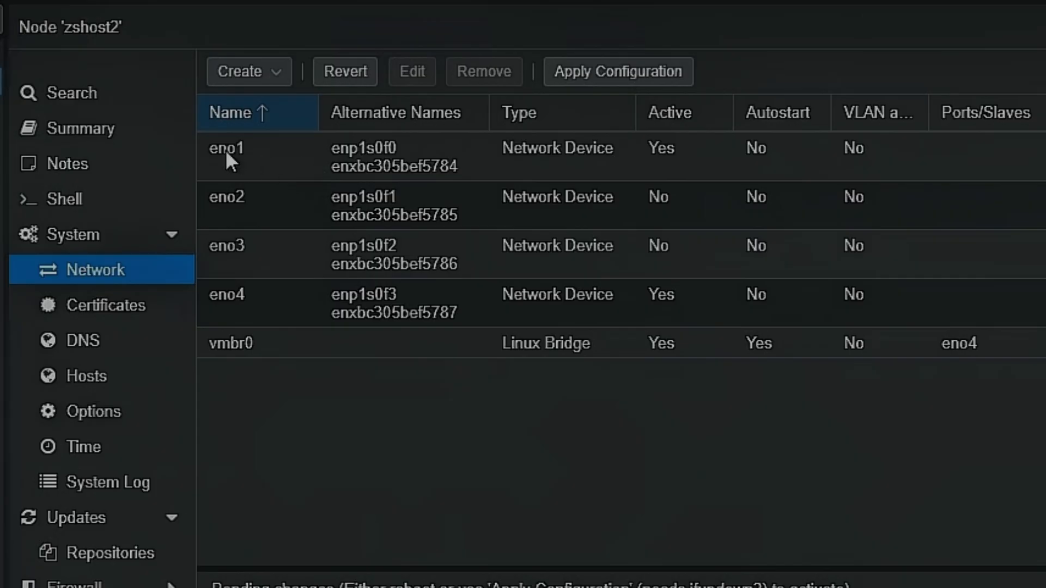
click(364, 297)
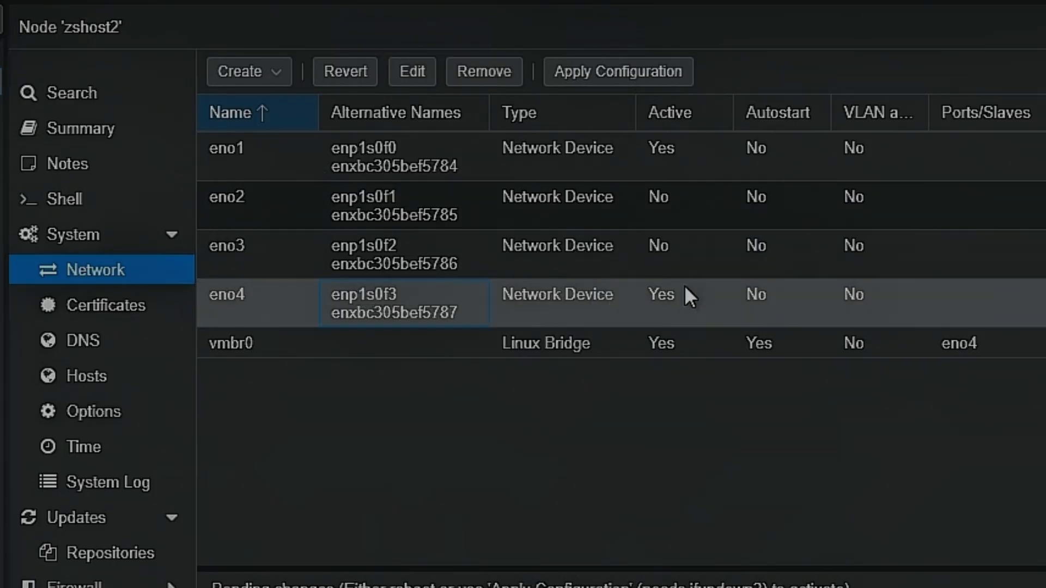
click(512, 155)
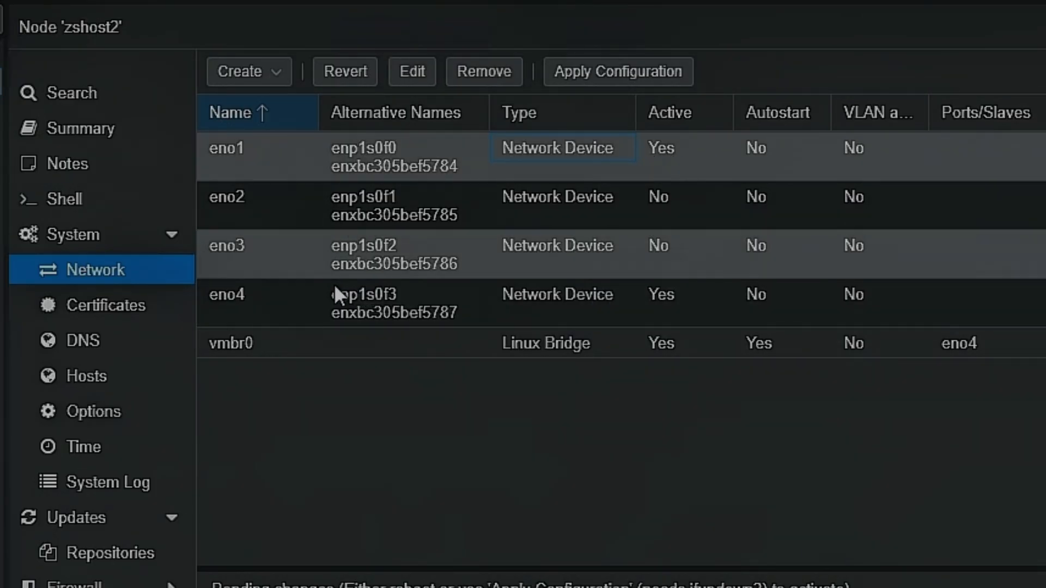
click(355, 306)
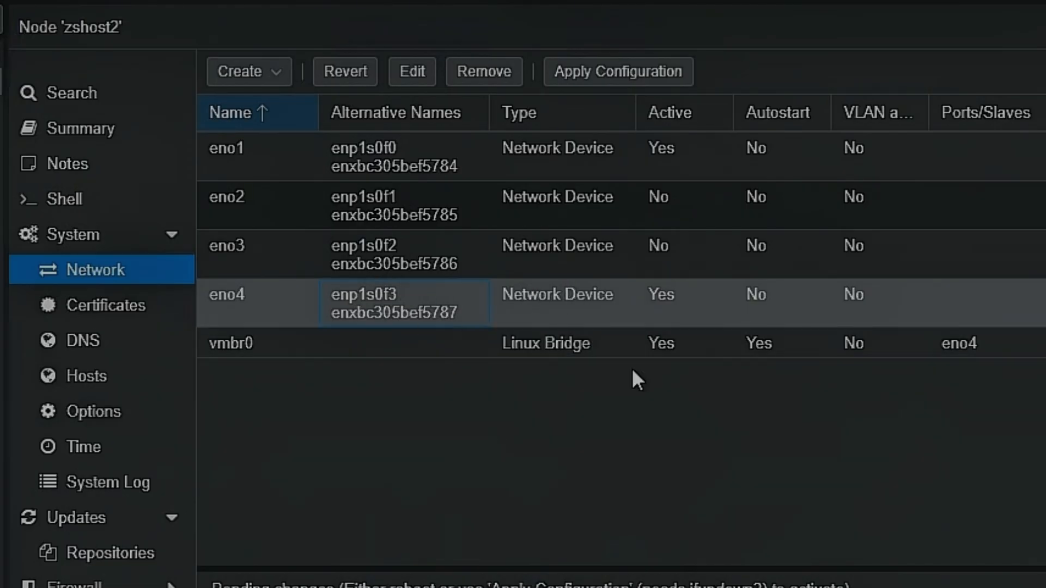
click(713, 345)
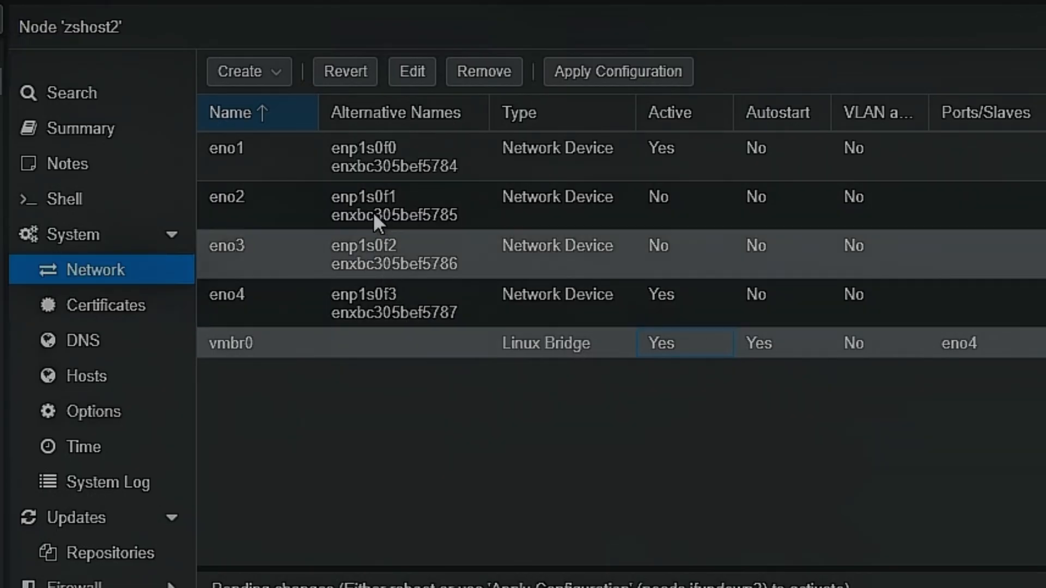
click(360, 164)
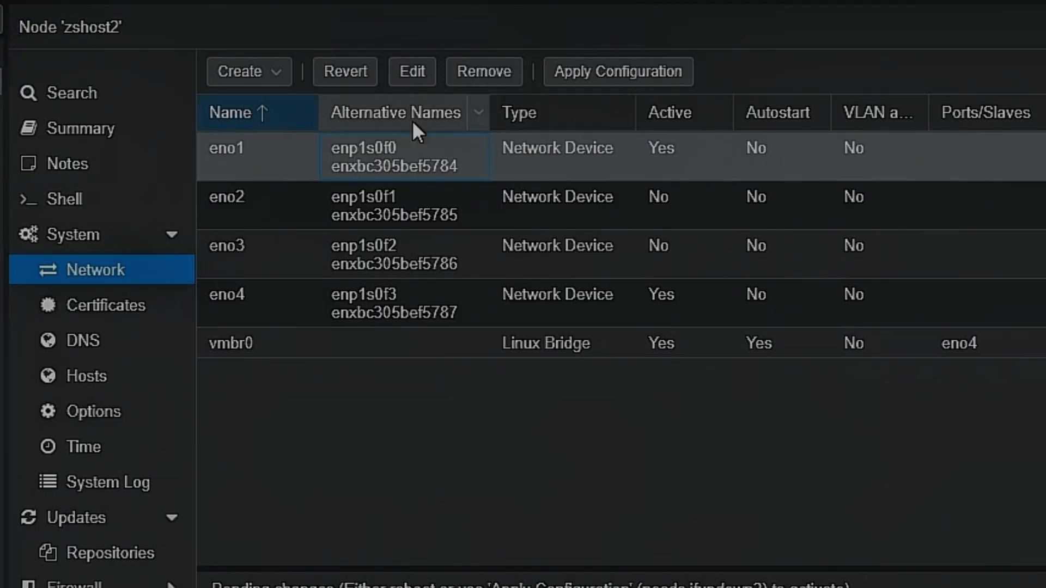
- Create a Linux bridge named vmbr1 on node zshost2 with eno1 as its bridge port
click(253, 72)
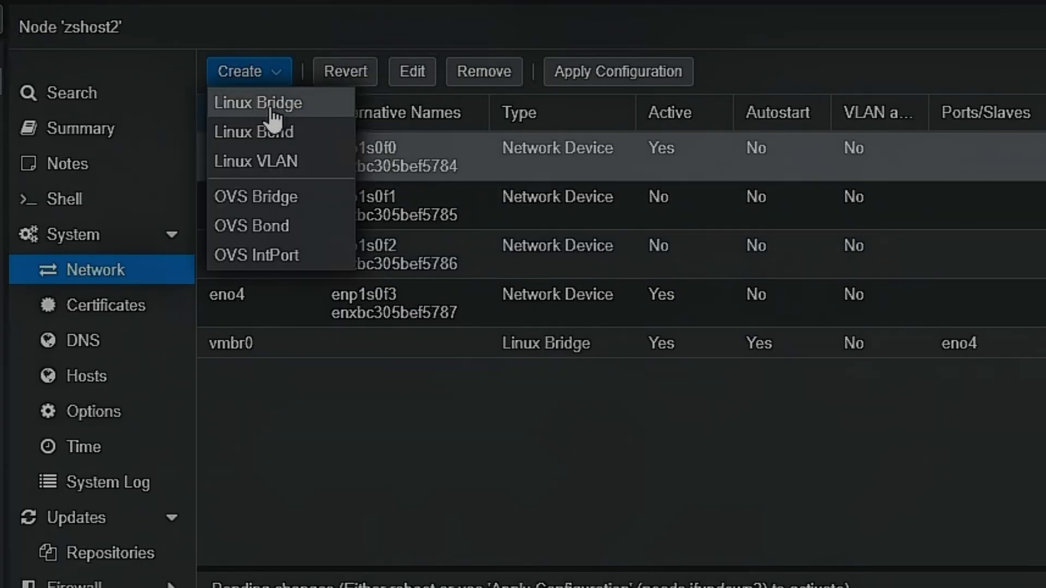
click(268, 112)
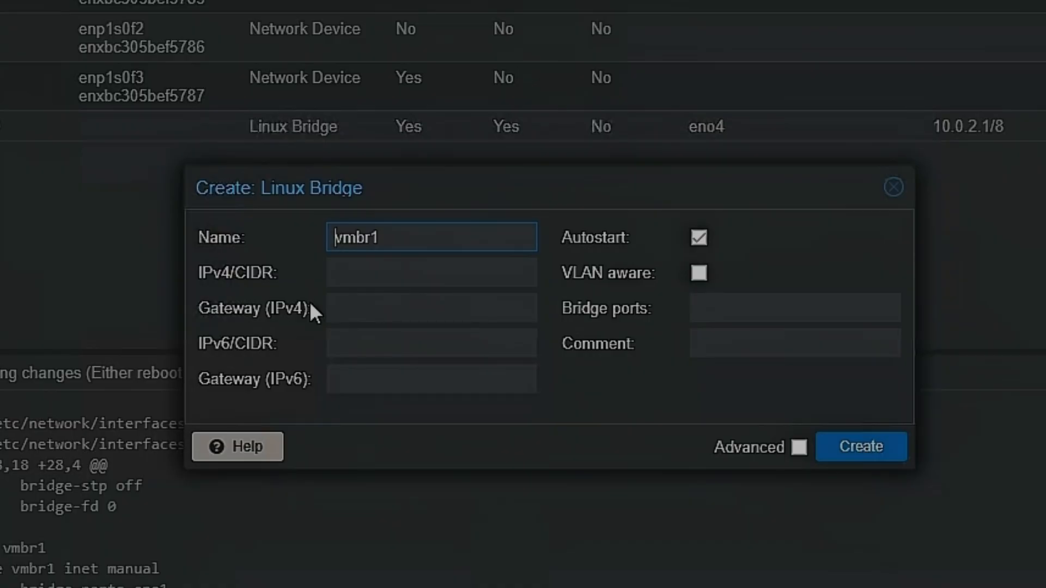
click(770, 305)
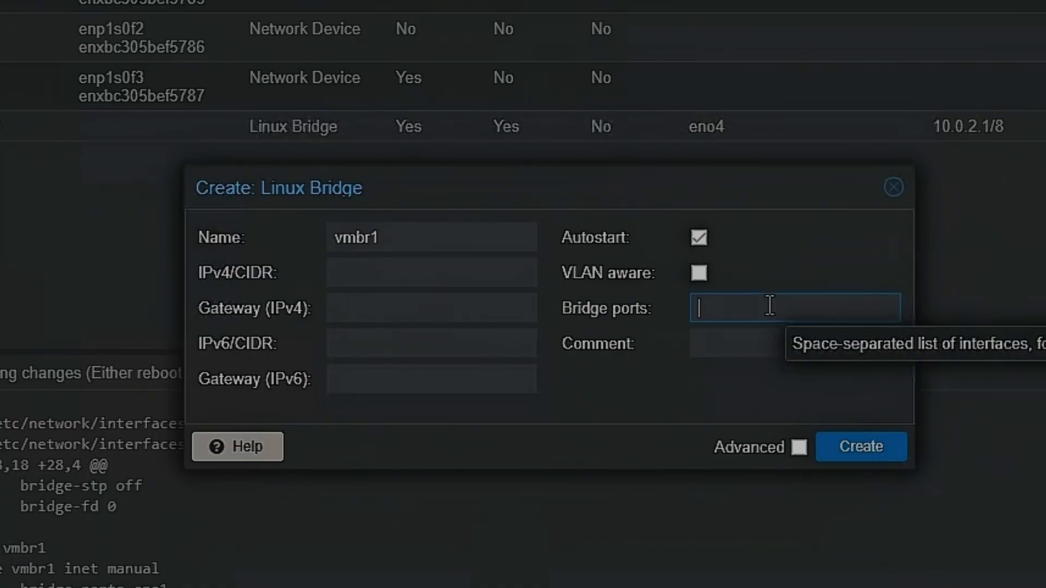
text(eno1)
click(880, 460)
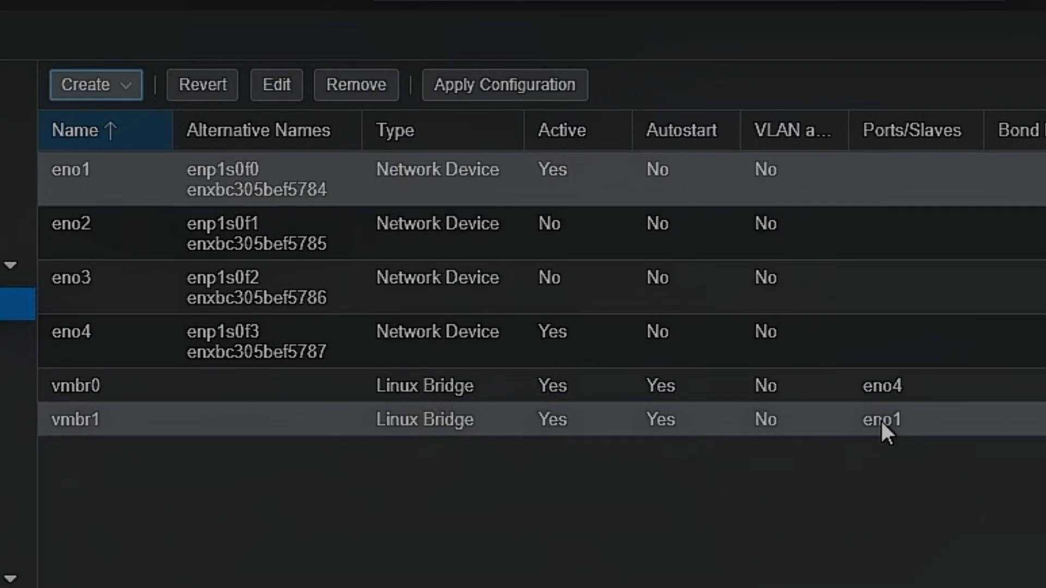
- Add the comment WAN to the vmbr1 bridge and save it
double_click(706, 156)
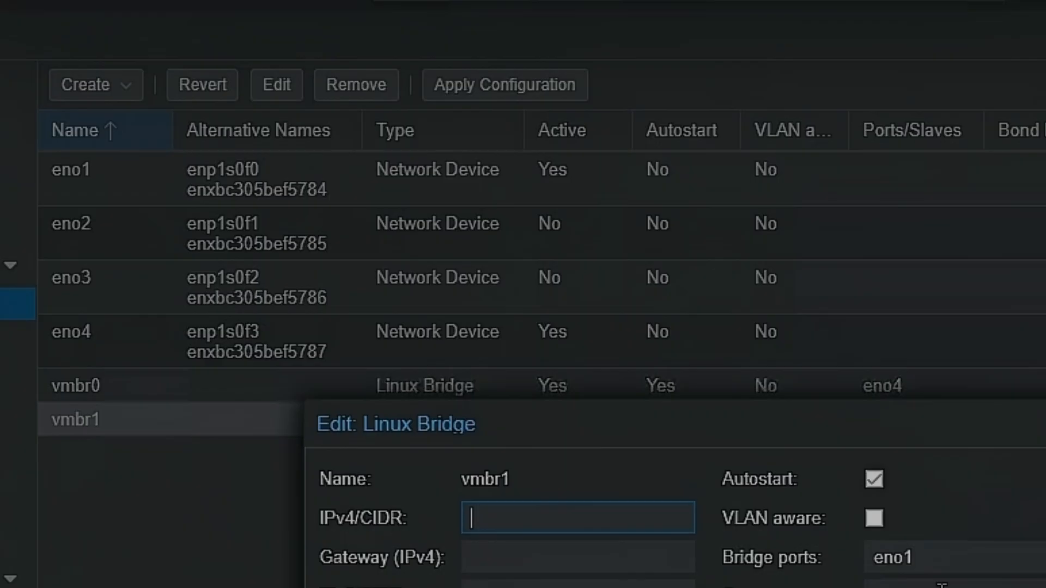
click(941, 586)
text(WAN)
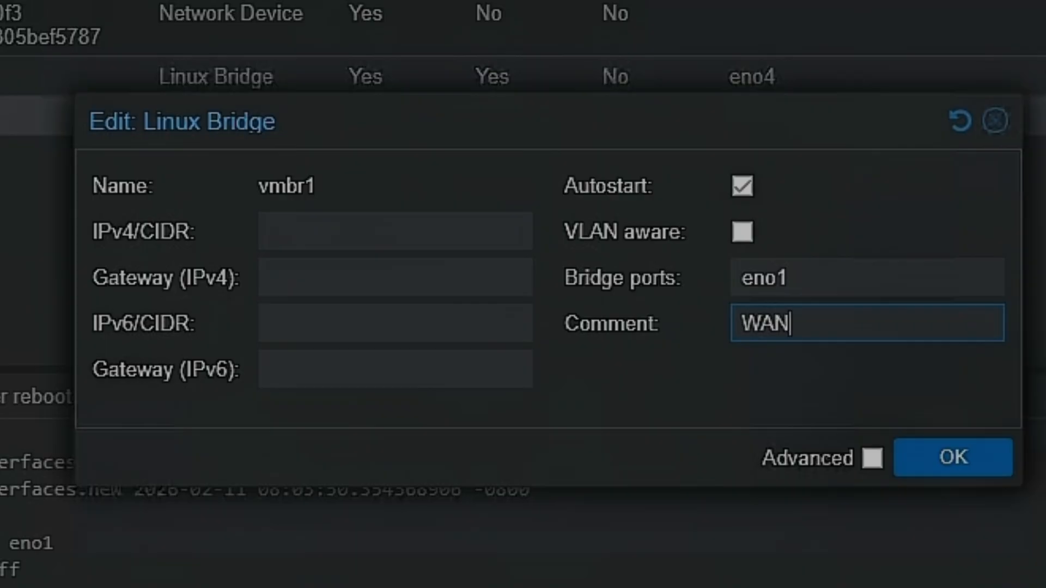
click(952, 456)
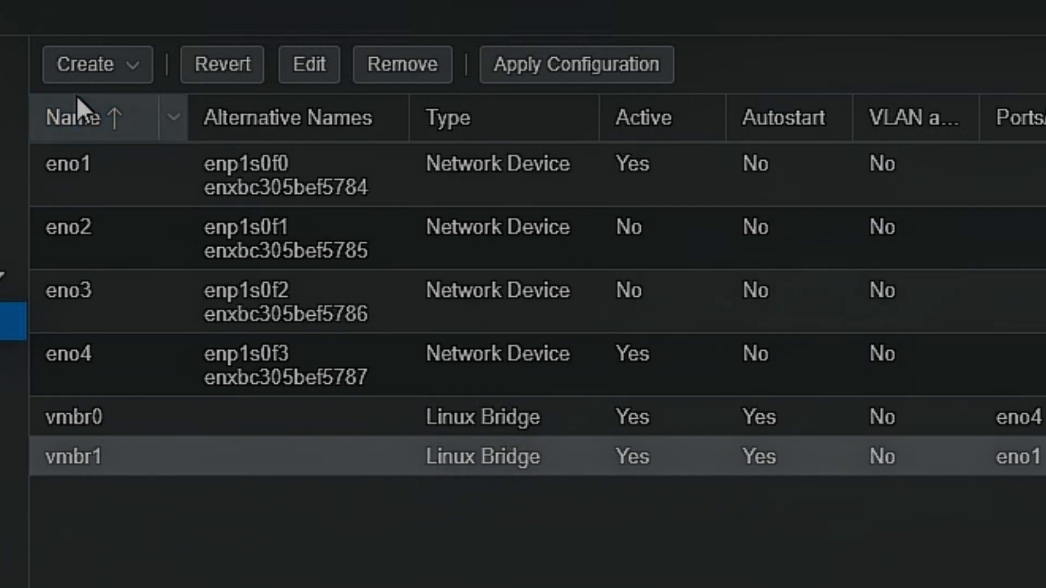
- Create a Linux bridge named vmbr2 without bridge ports and with the comment LAN
click(98, 69)
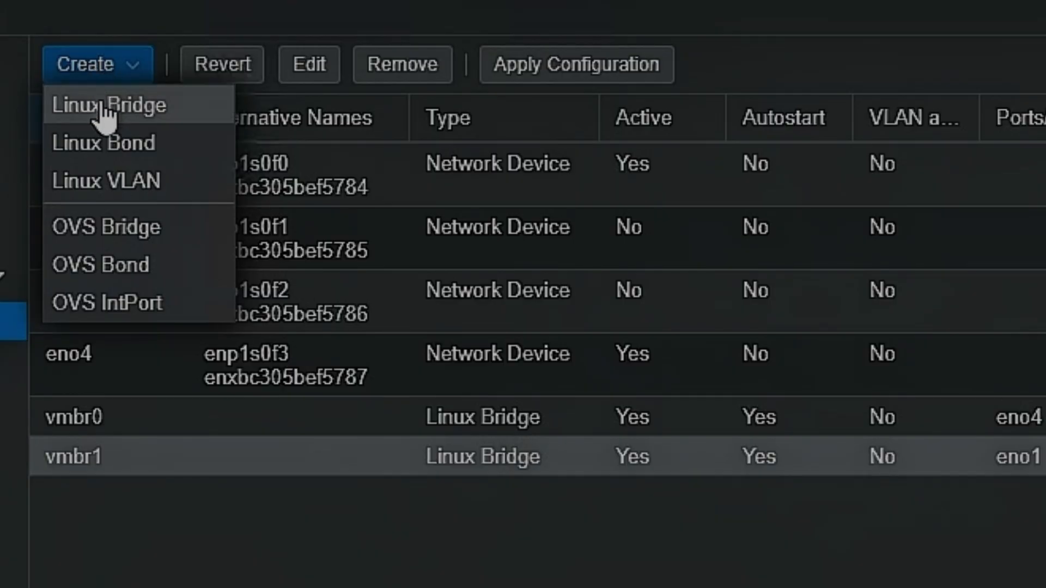
click(108, 109)
click(805, 308)
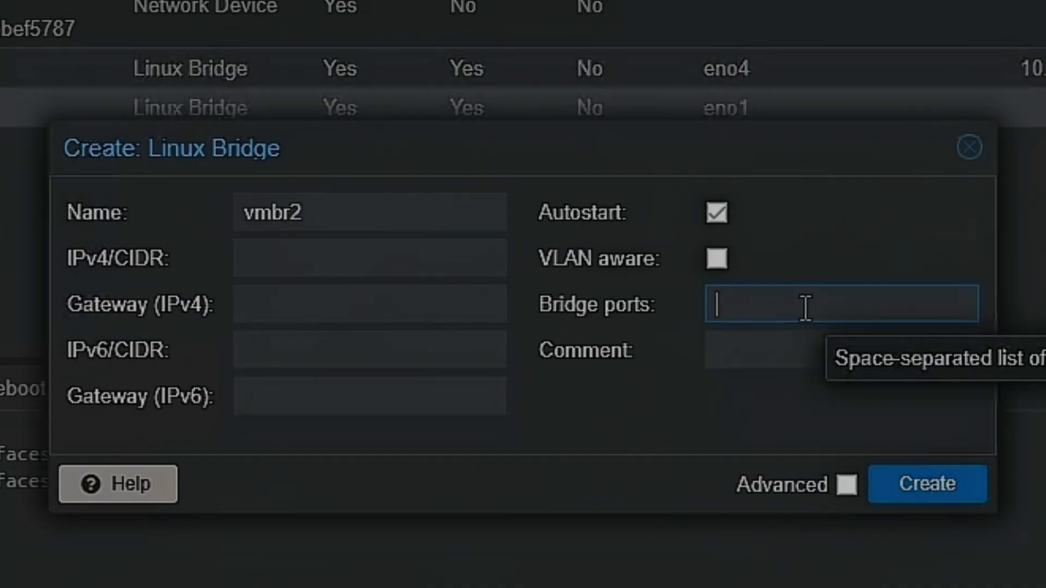
key(Tab)
text(LAN)
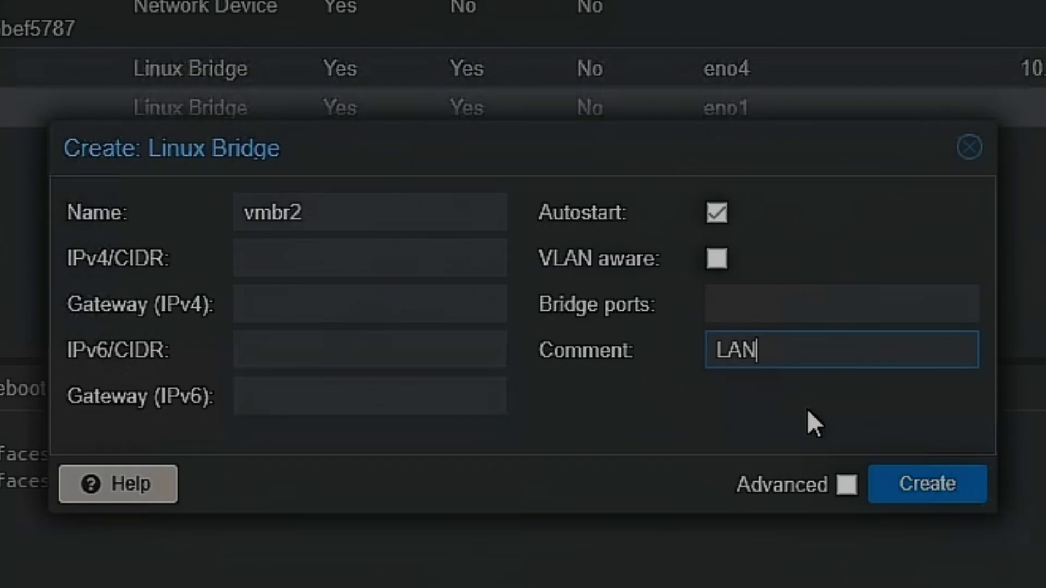
click(949, 490)
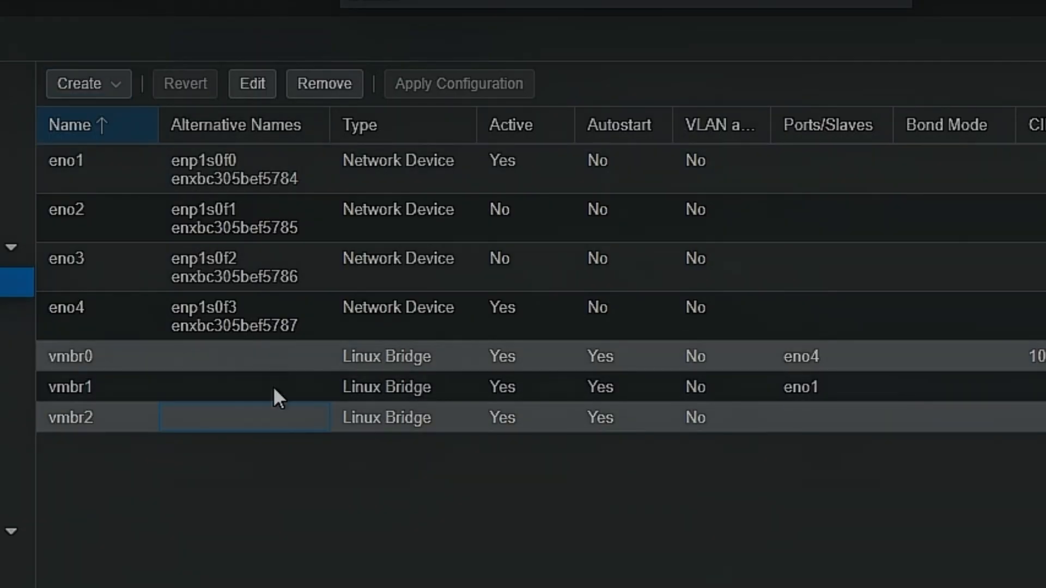
click(294, 386)
click(298, 353)
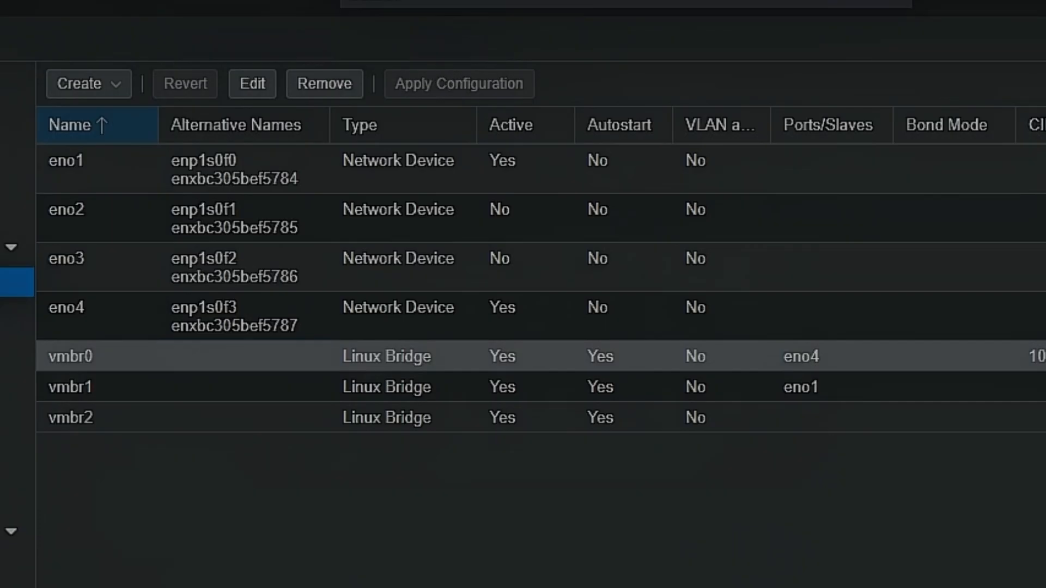
click(462, 390)
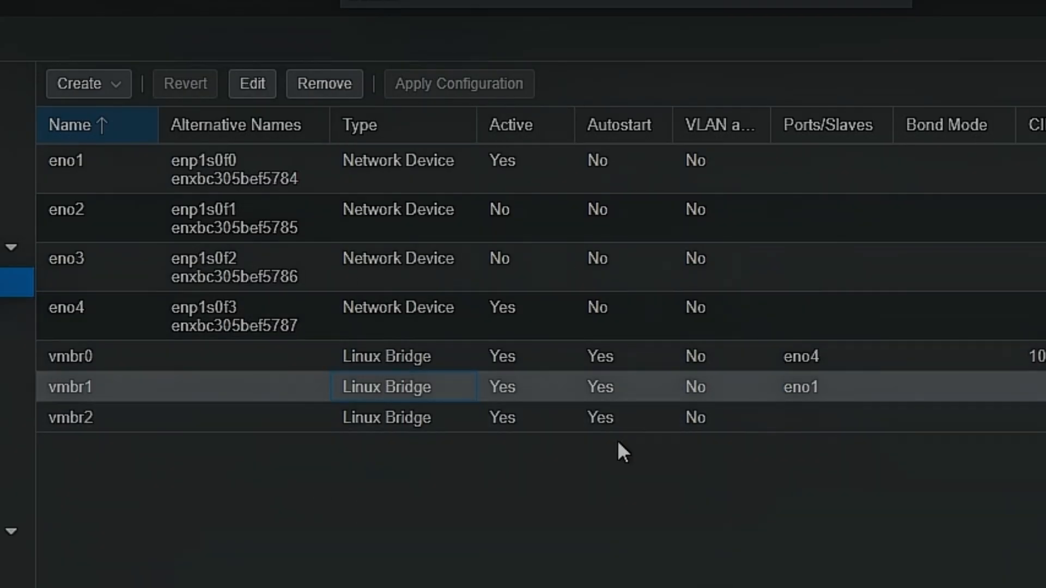
click(521, 417)
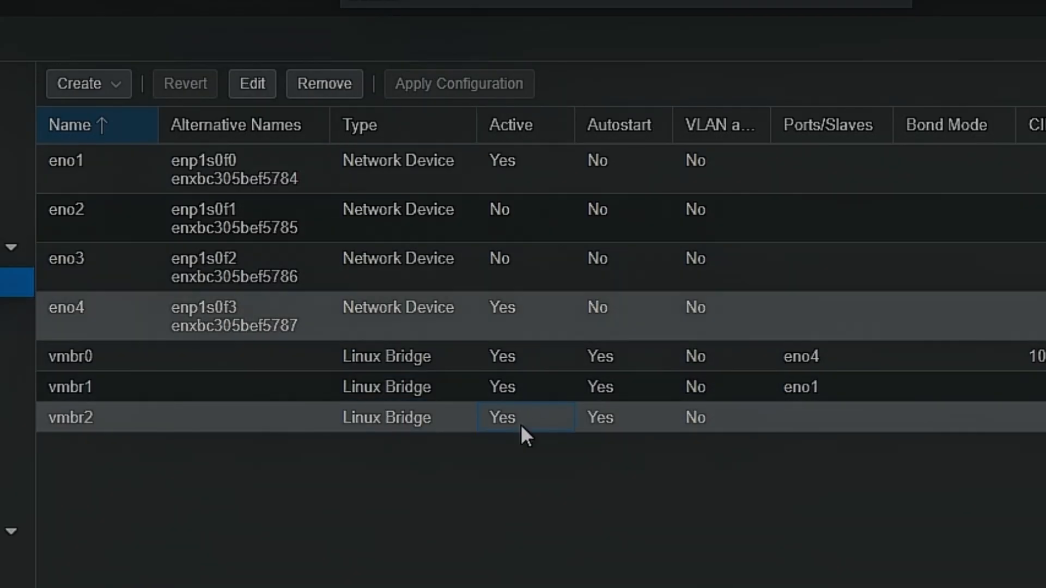
click(518, 396)
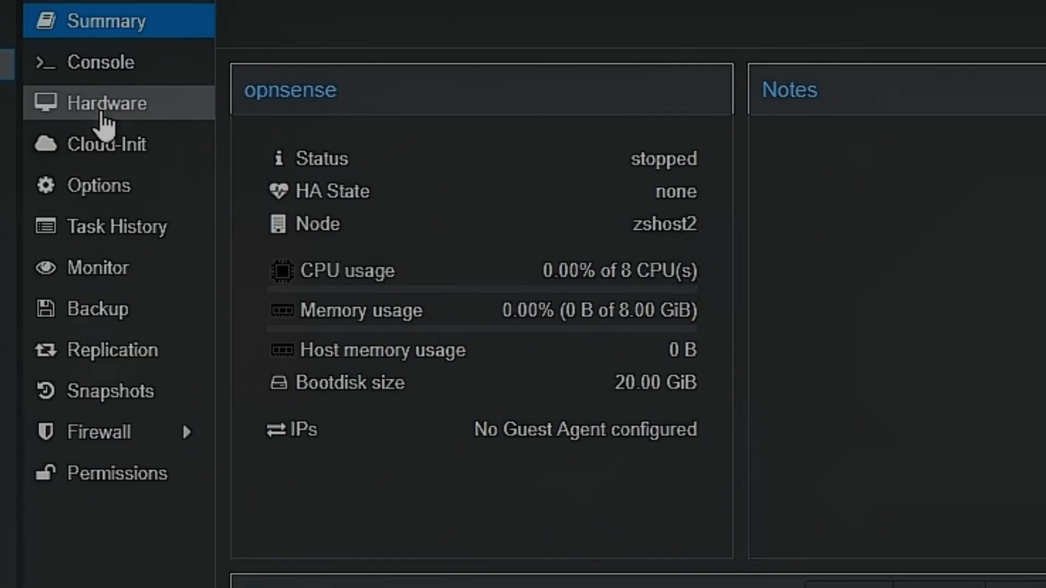
- Add a VirtIO network device on bridge vmbr2 to the opnsense virtual machine's hardware
click(46, 103)
click(256, 18)
click(345, 177)
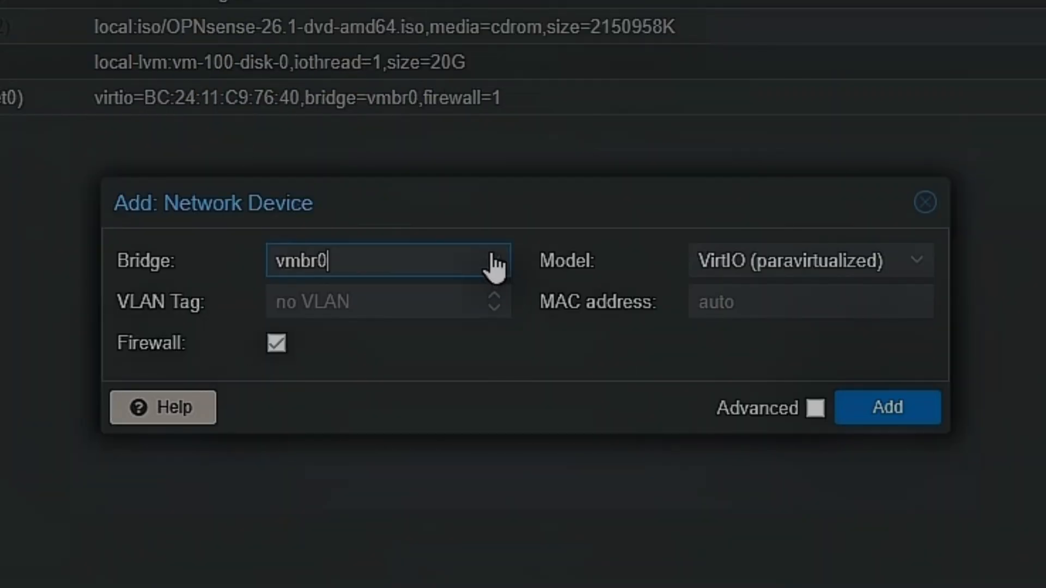
click(493, 261)
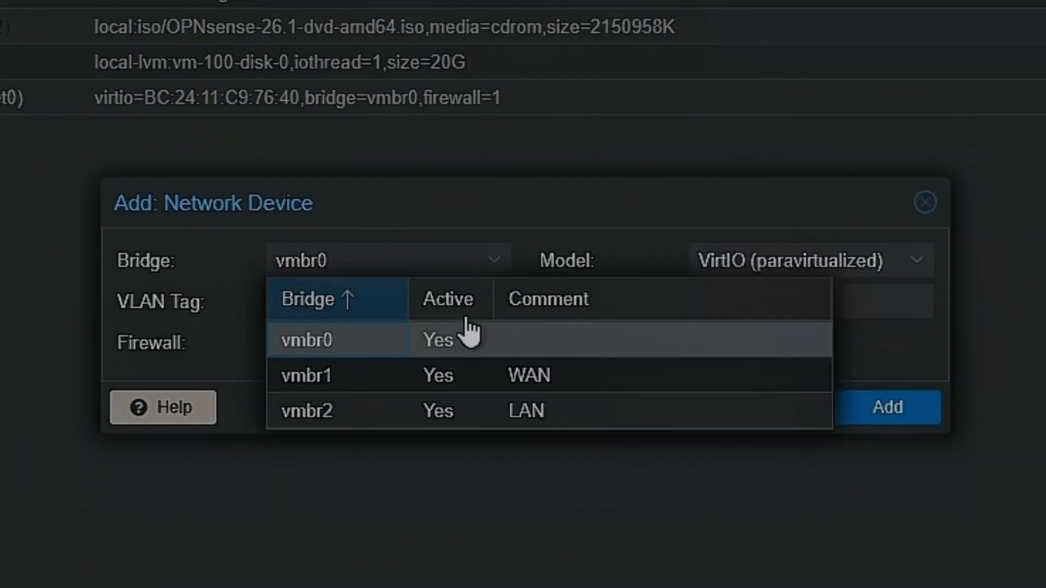
click(391, 419)
click(901, 414)
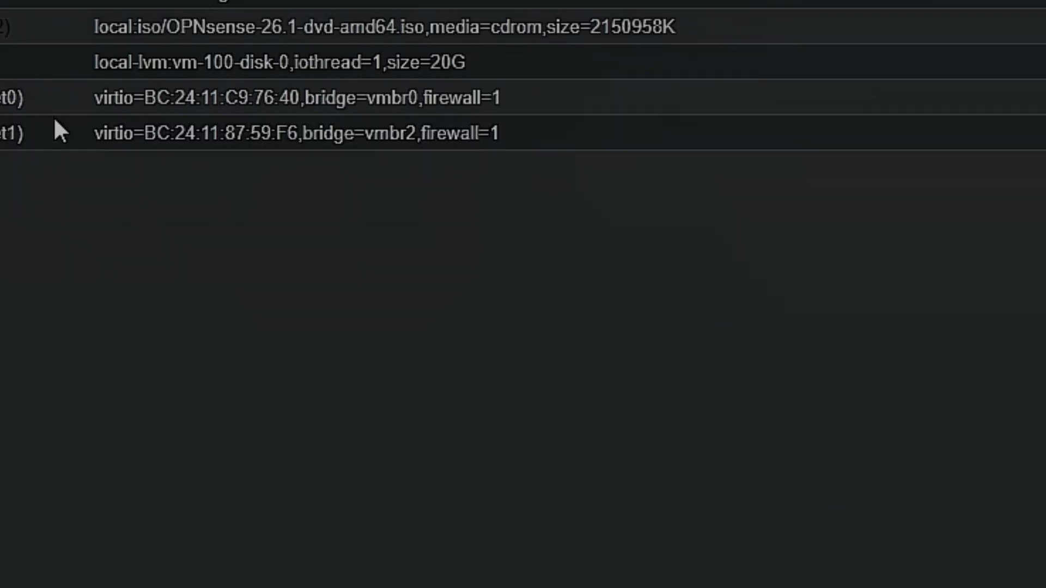
- Change the bridge of the virtual machine's network device net0 to vmbr1
double_click(254, 155)
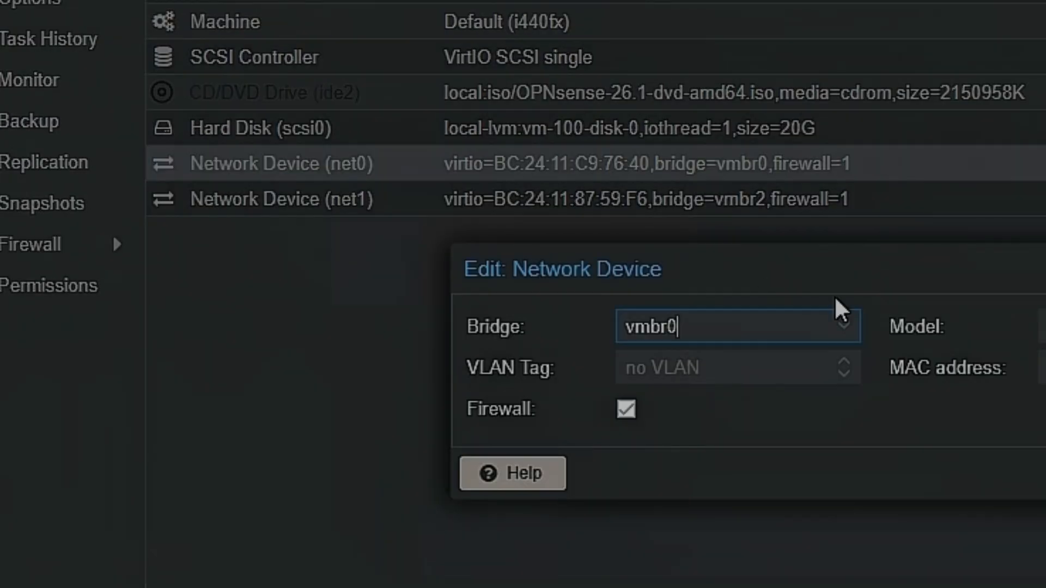
click(847, 333)
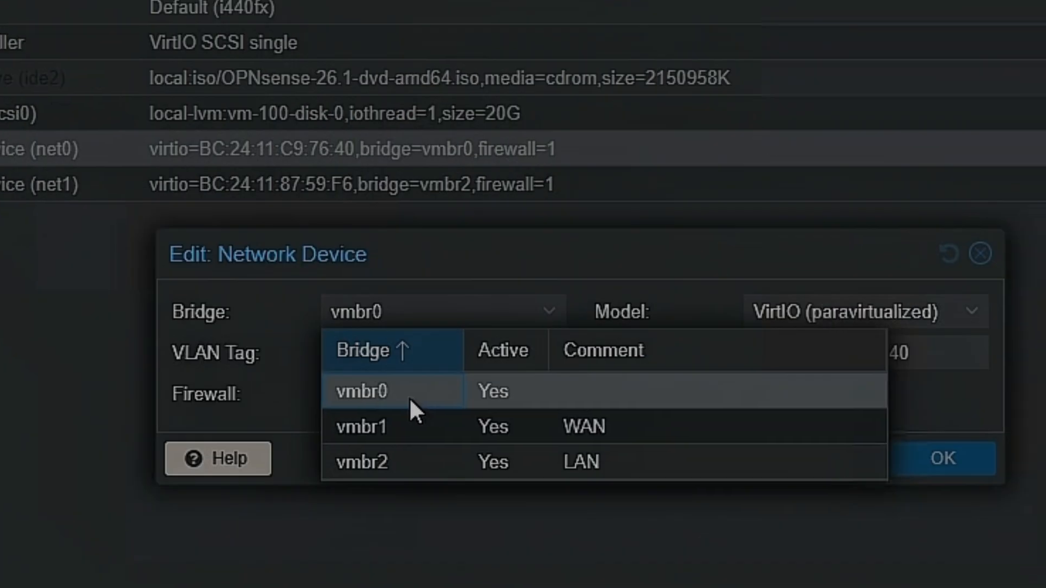
click(678, 441)
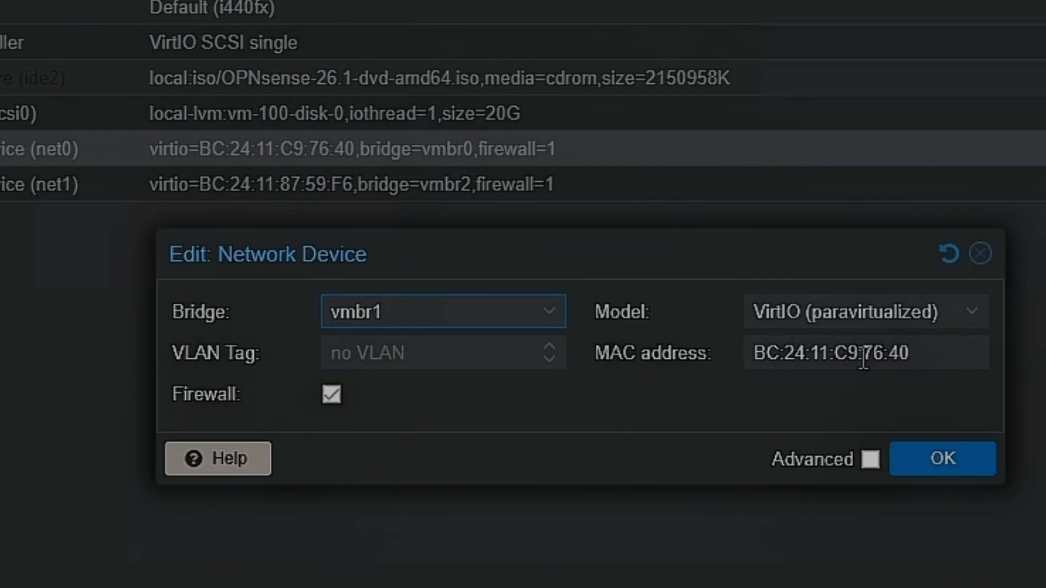
drag(863, 357, 922, 360)
click(793, 394)
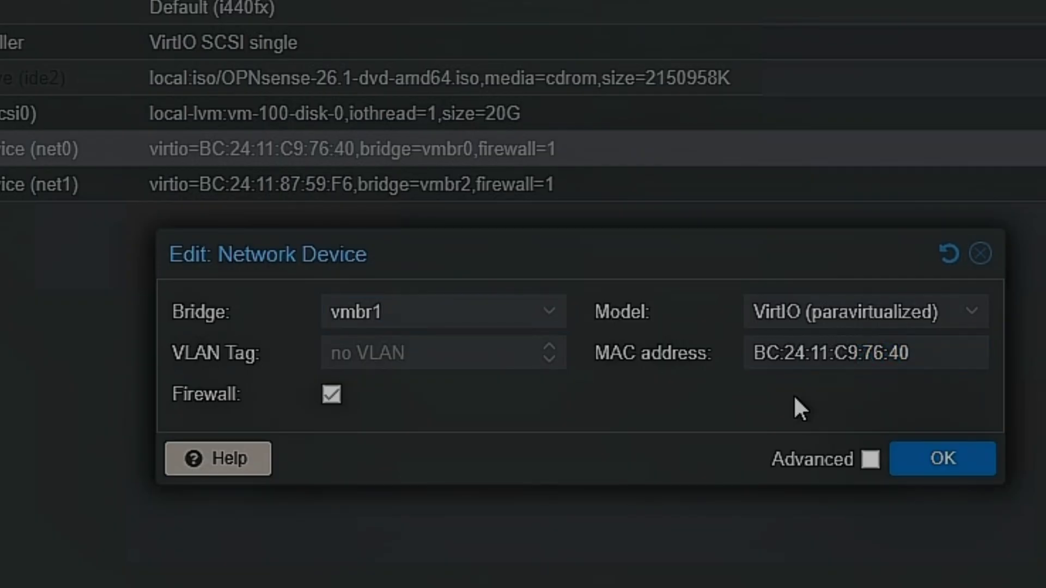
click(944, 465)
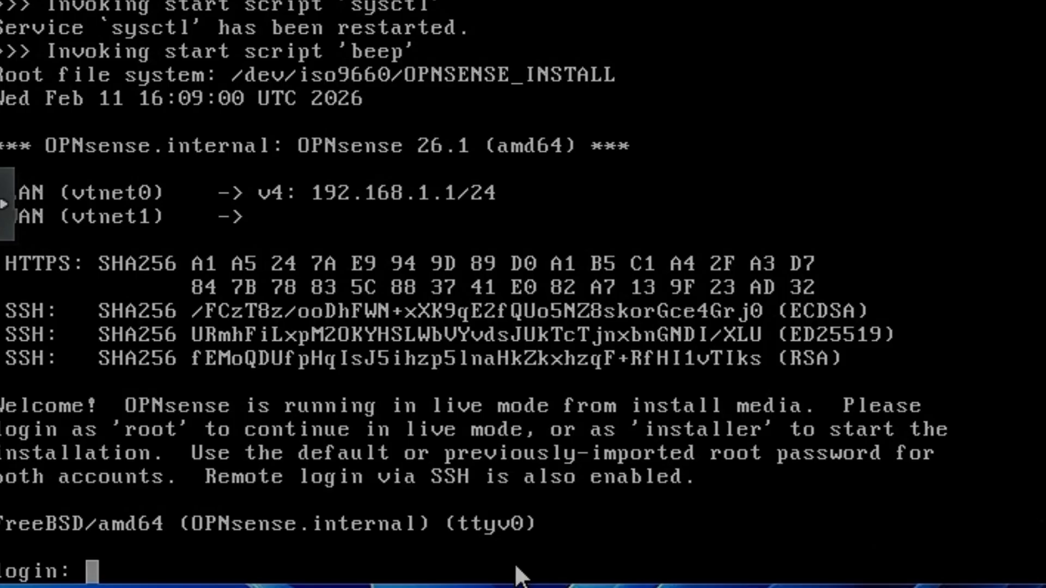
- Log in to the OPNsense console as installer with the account password and continue with the default keymap
text(installer)
key(Return)
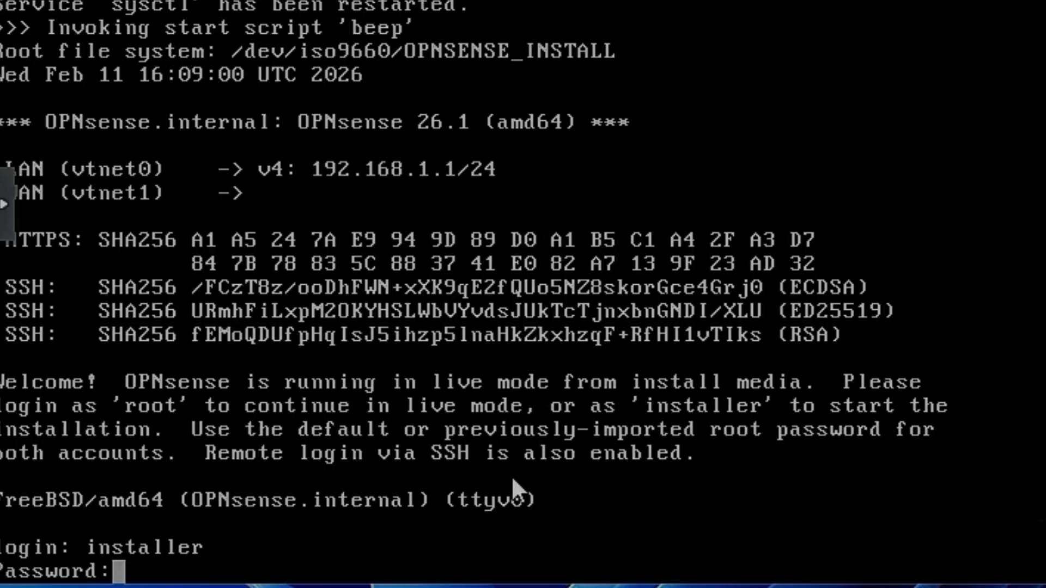
key(Return)
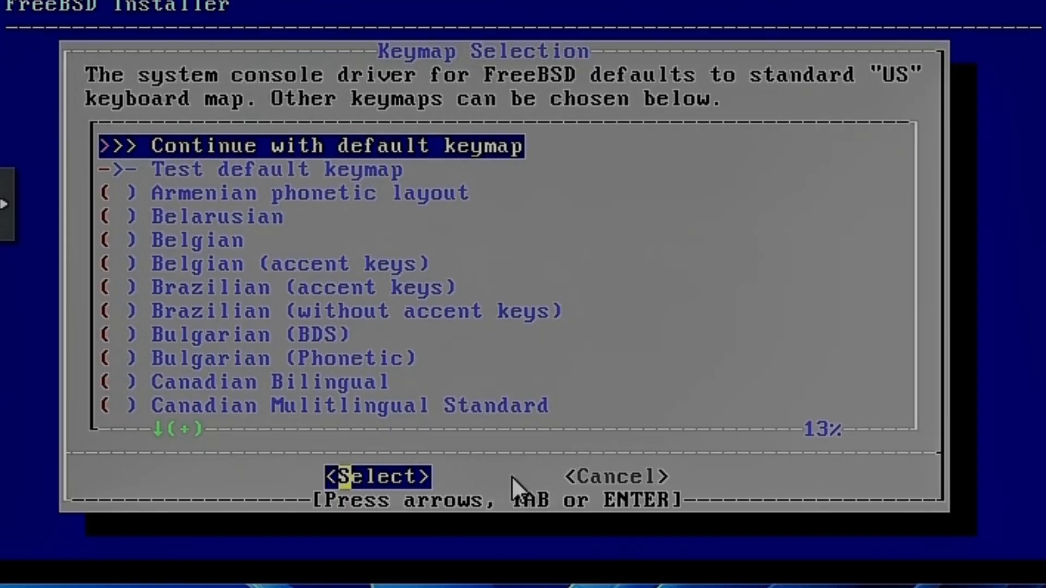
key(Return)
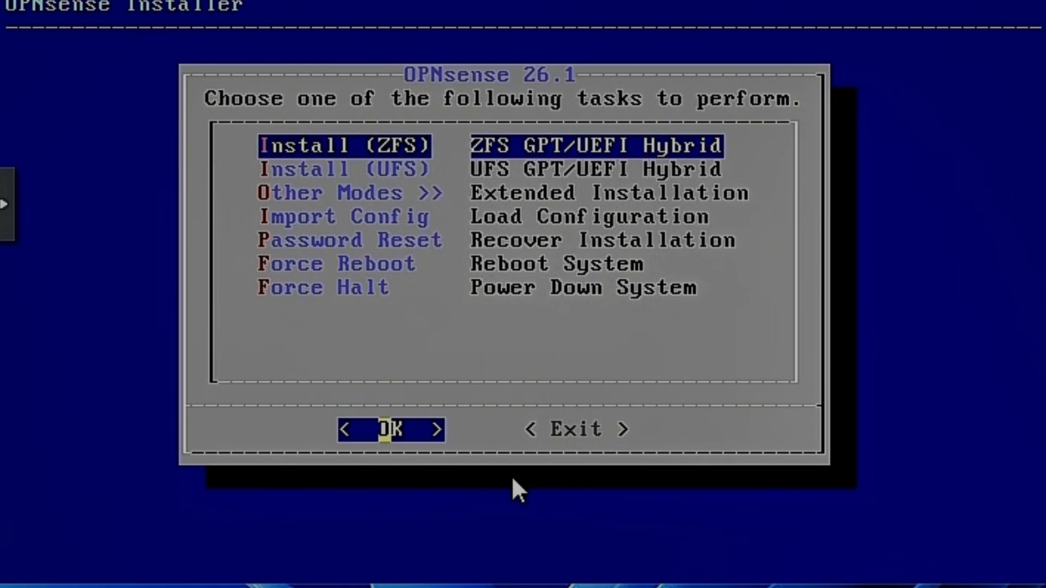
- Choose the UFS GPT/UEFI Hybrid installation as the installer task
key(Down)
key(Up)
key(Down)
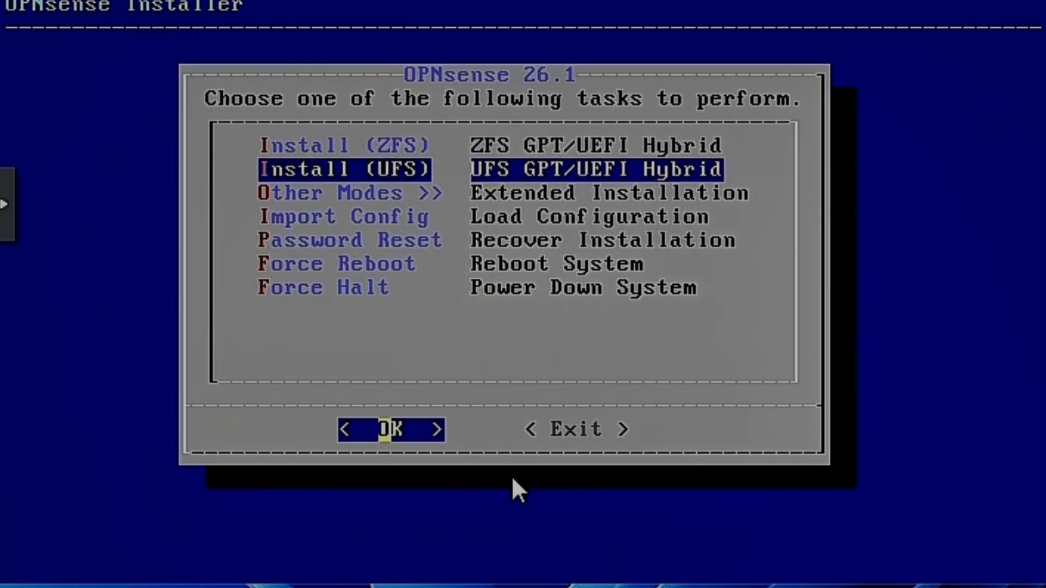
key(Up)
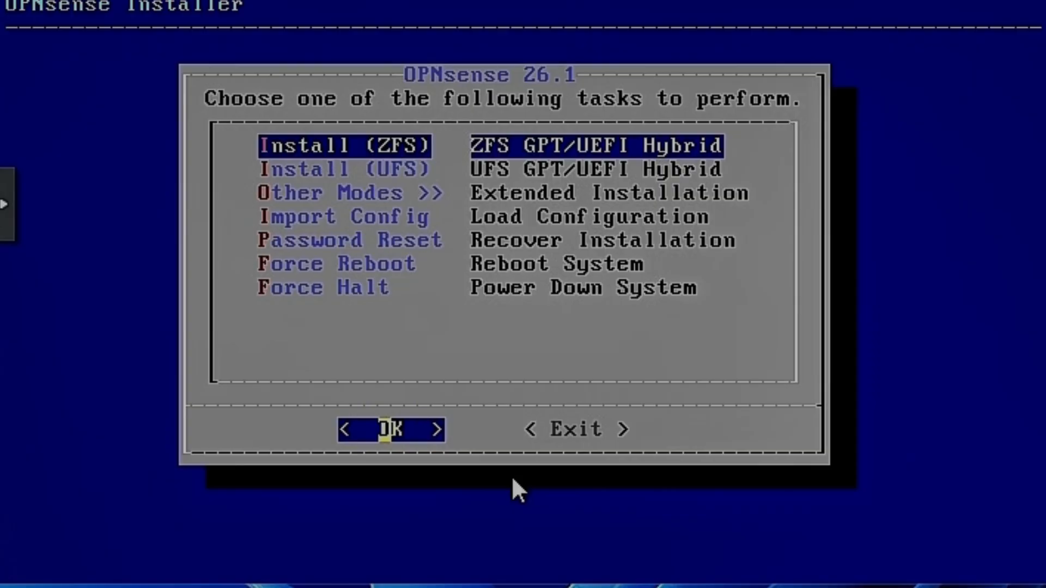
key(Down)
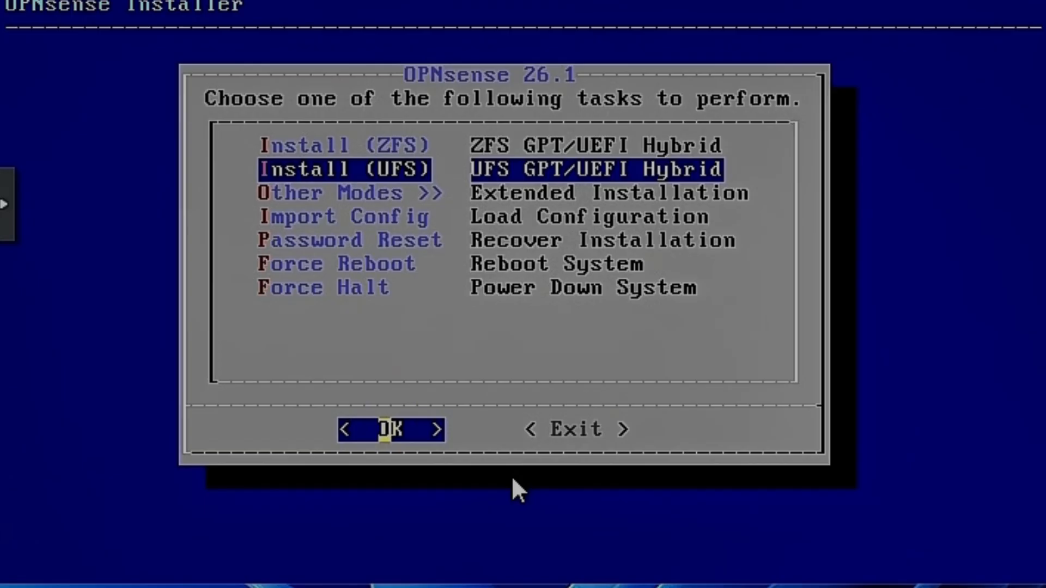
key(Up)
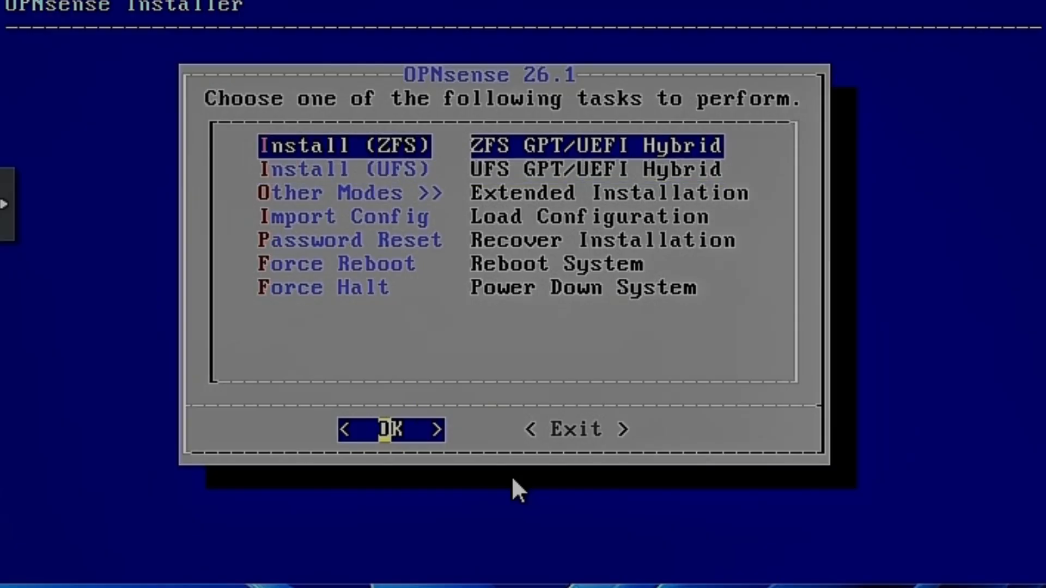
key(Down)
key(Return)
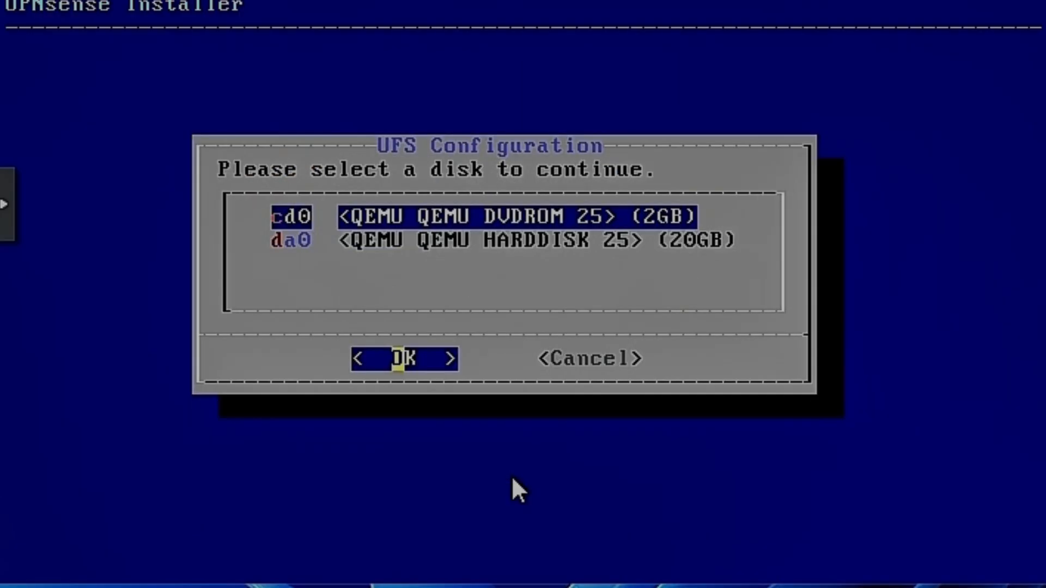
- Select the 20 GB hard disk da0 as the UFS installation target and agree to destroy its current contents
key(Down)
key(Up)
key(Down)
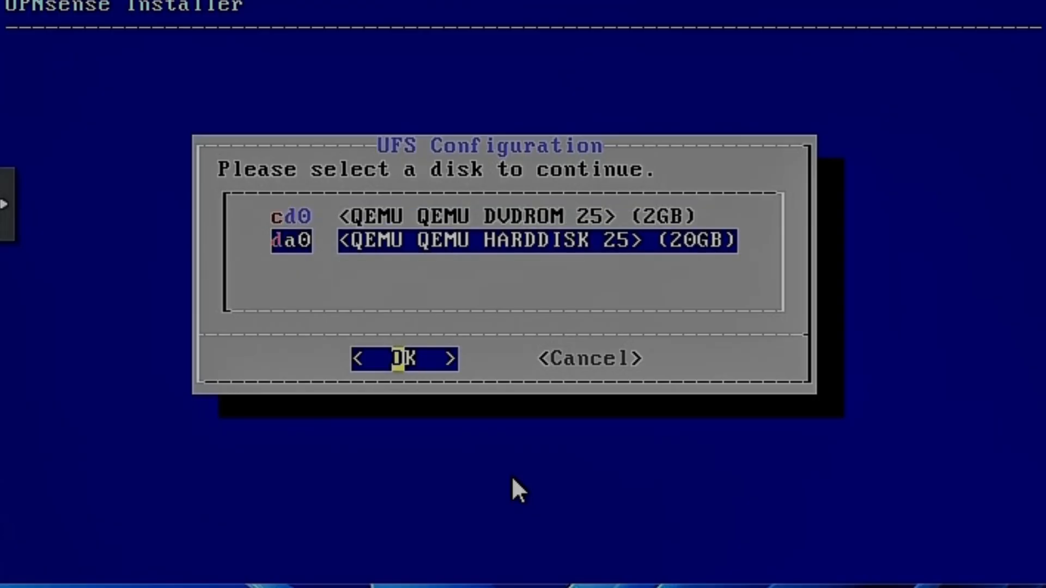
key(Up)
key(Down)
key(Return)
key(Left)
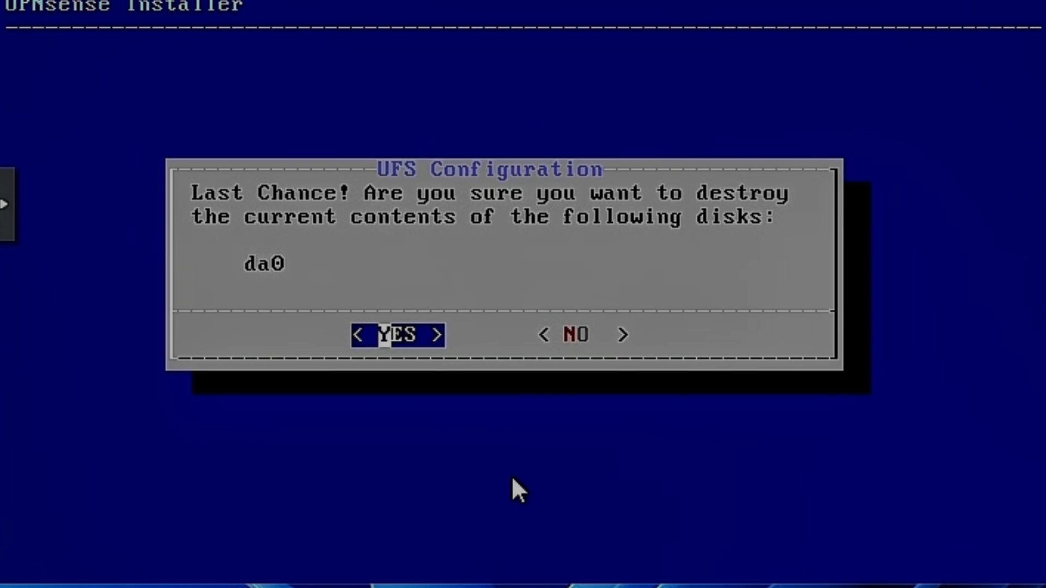
key(Return)
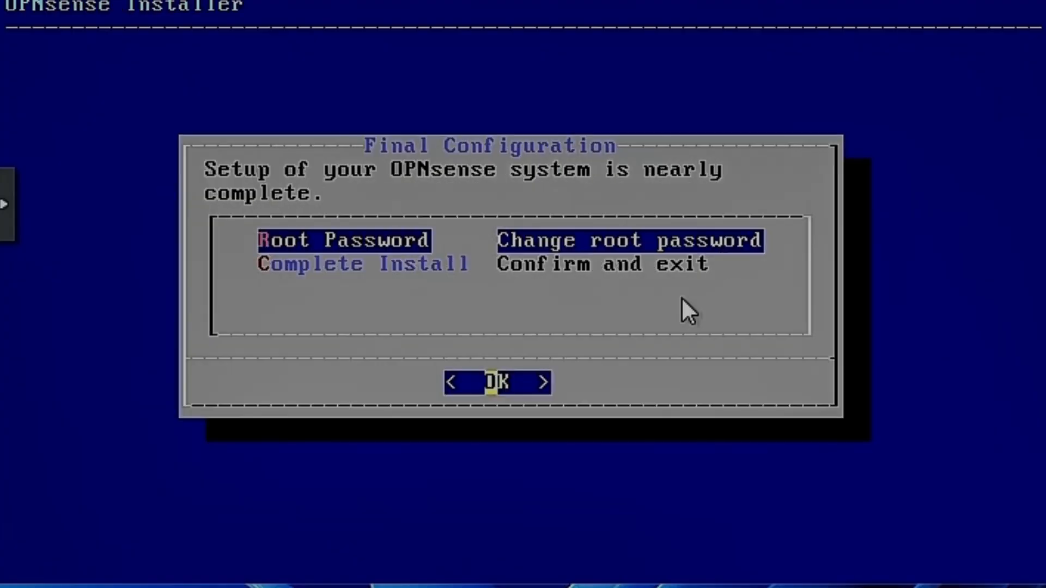
- Complete the OPNsense installation without changing the root password and reboot the system
key(Down)
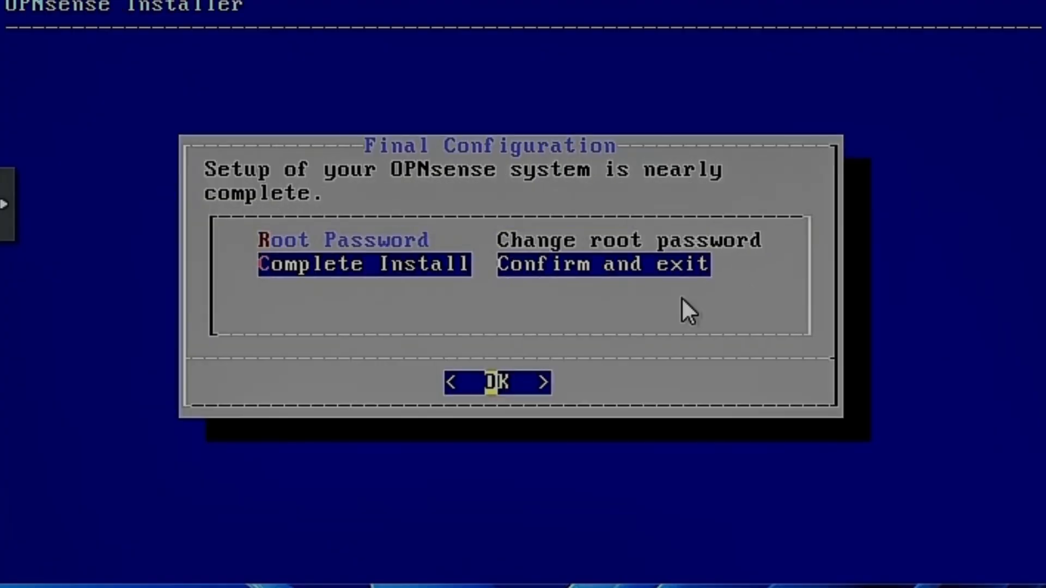
key(Up)
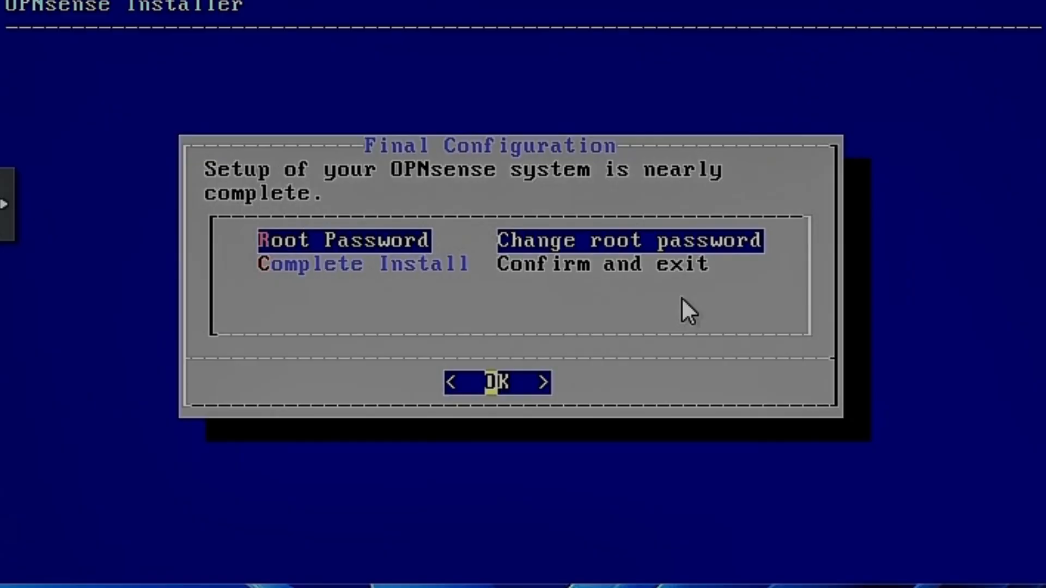
key(Down)
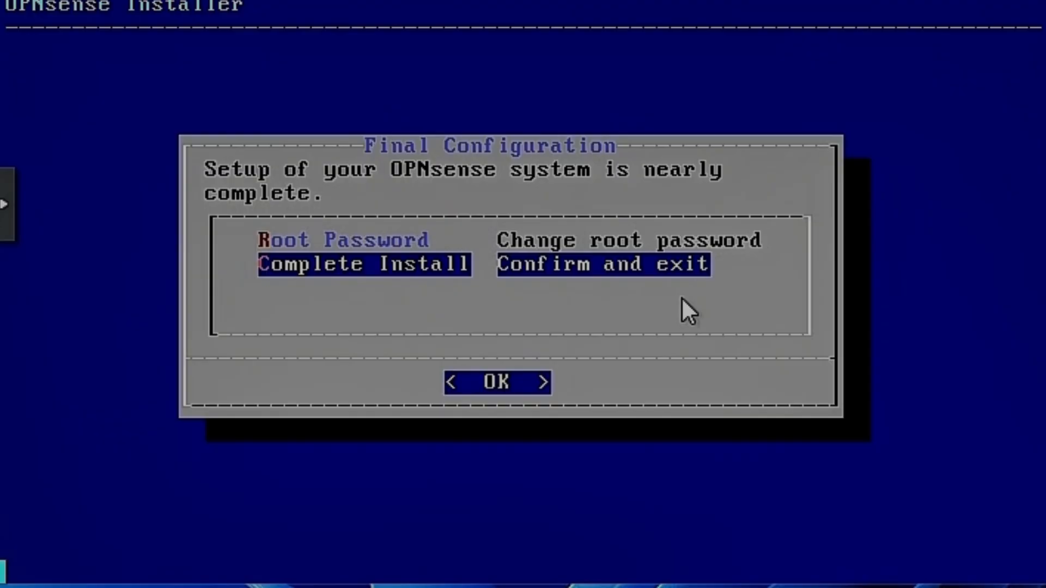
key(Return)
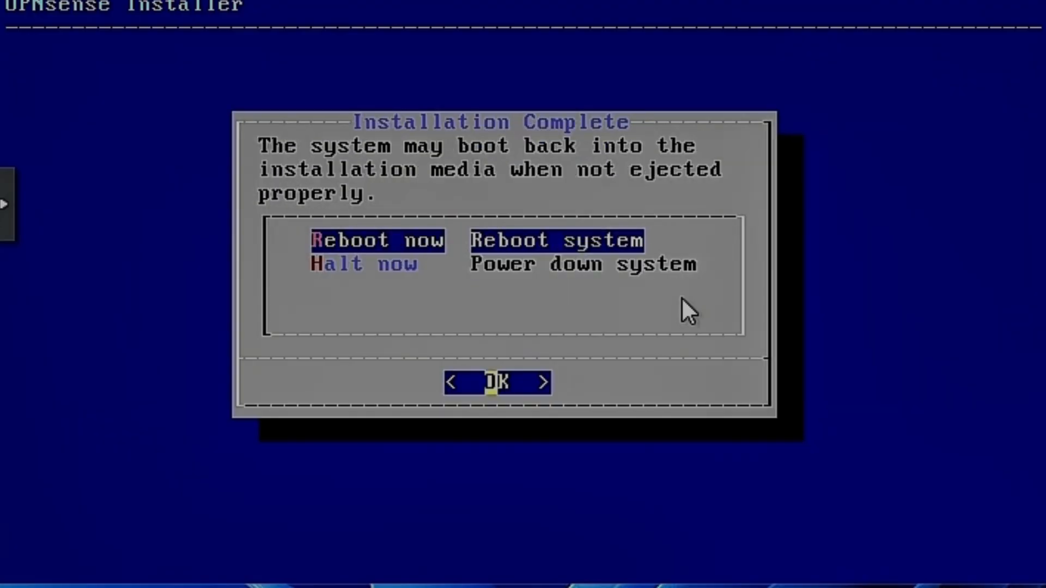
key(Return)
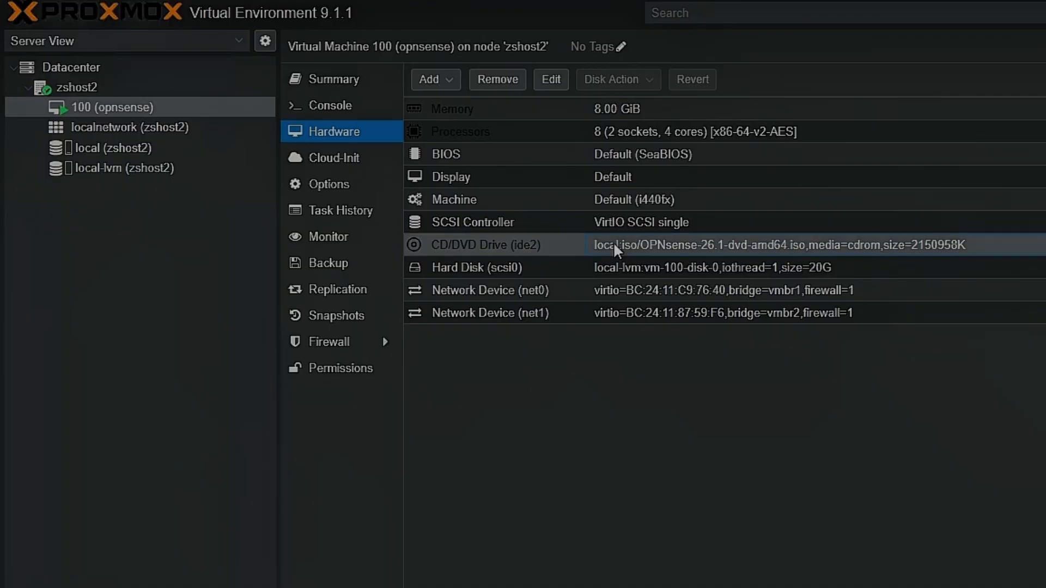
- Set the opnsense virtual machine's CD/DVD drive (ide2) to use no media
double_click(519, 243)
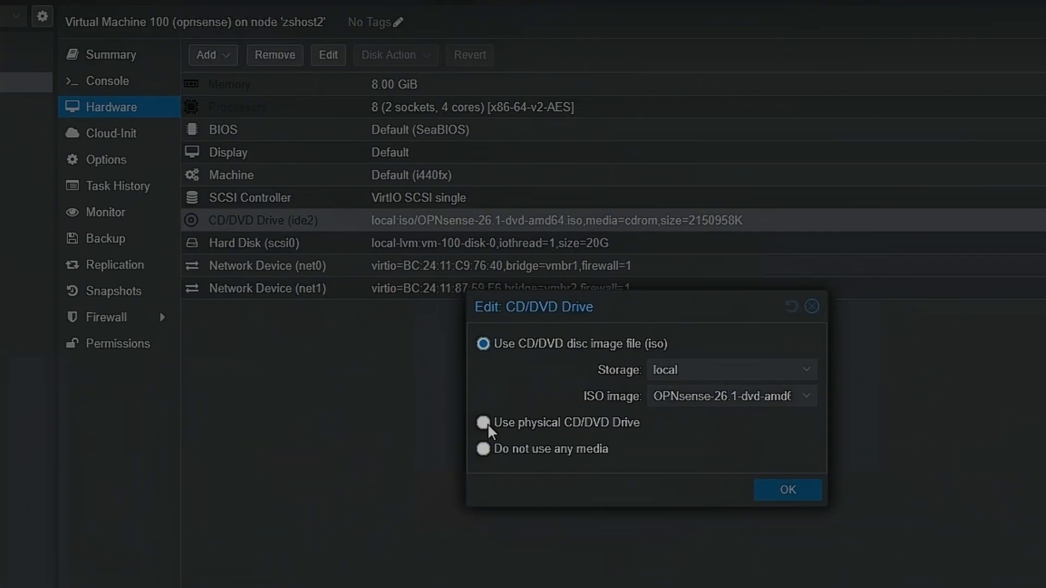
click(705, 473)
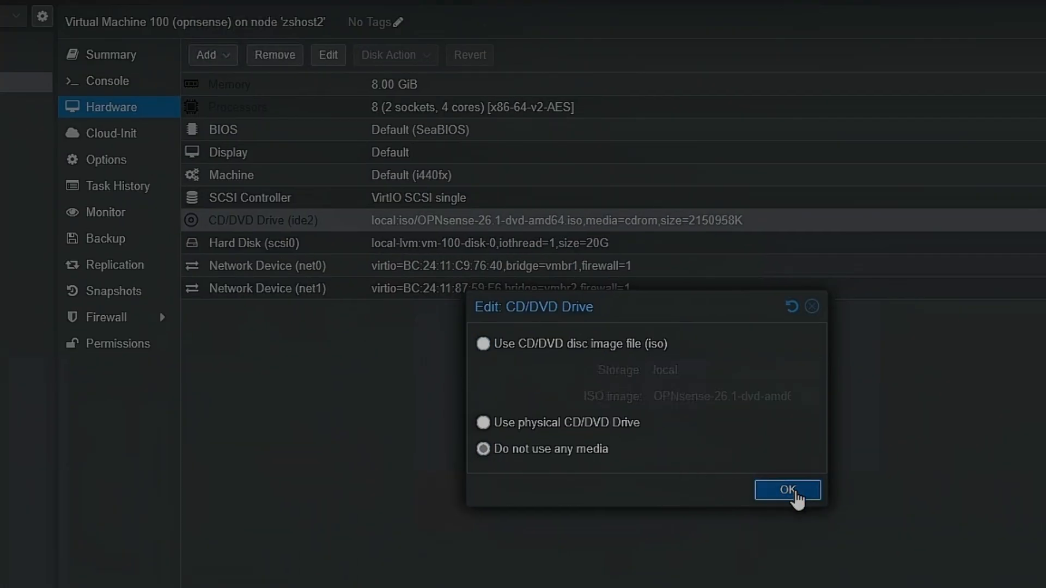
click(794, 495)
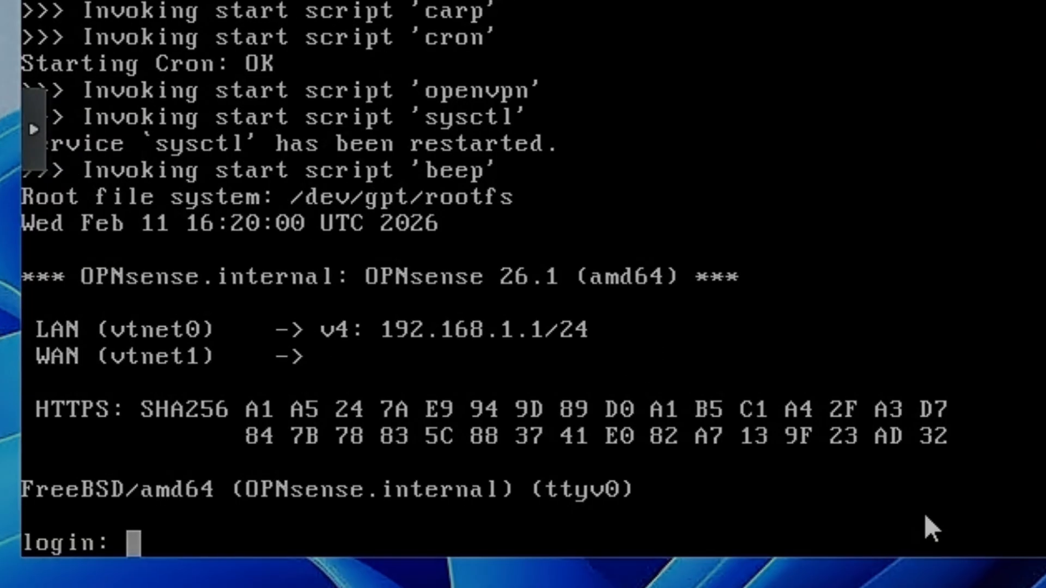
- Log in to the installed OPNsense console as root with the account password
text(root)
key(Return)
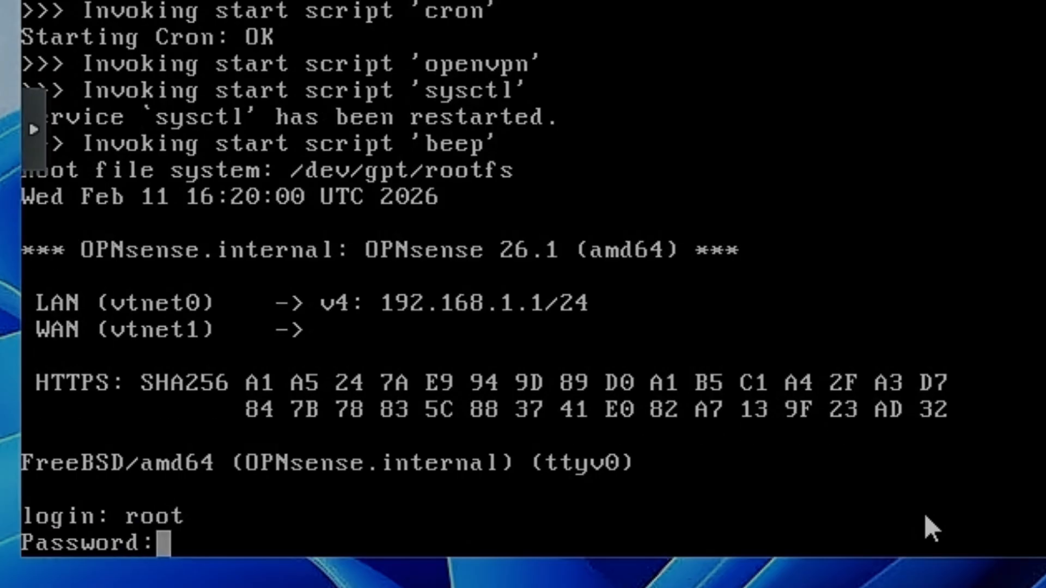
key(Return)
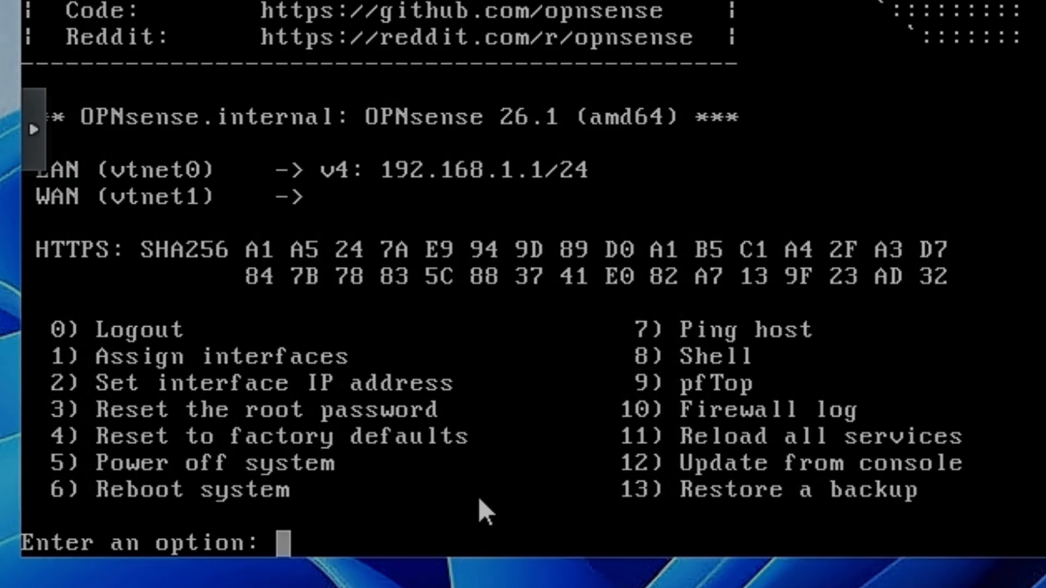
- Start assigning the interfaces and decline configuring LAGGs and VLANs
text(1)
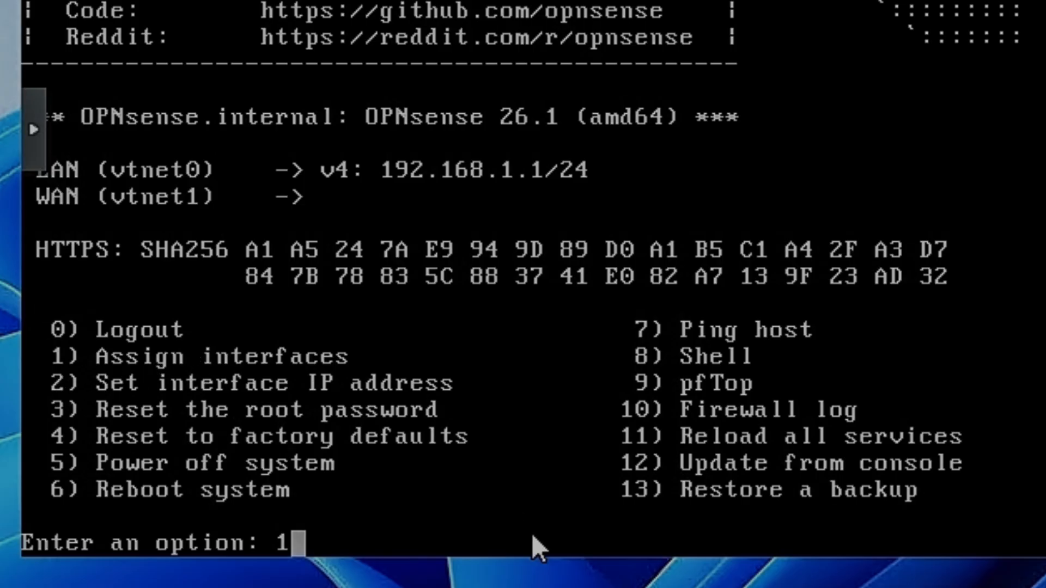
key(Return)
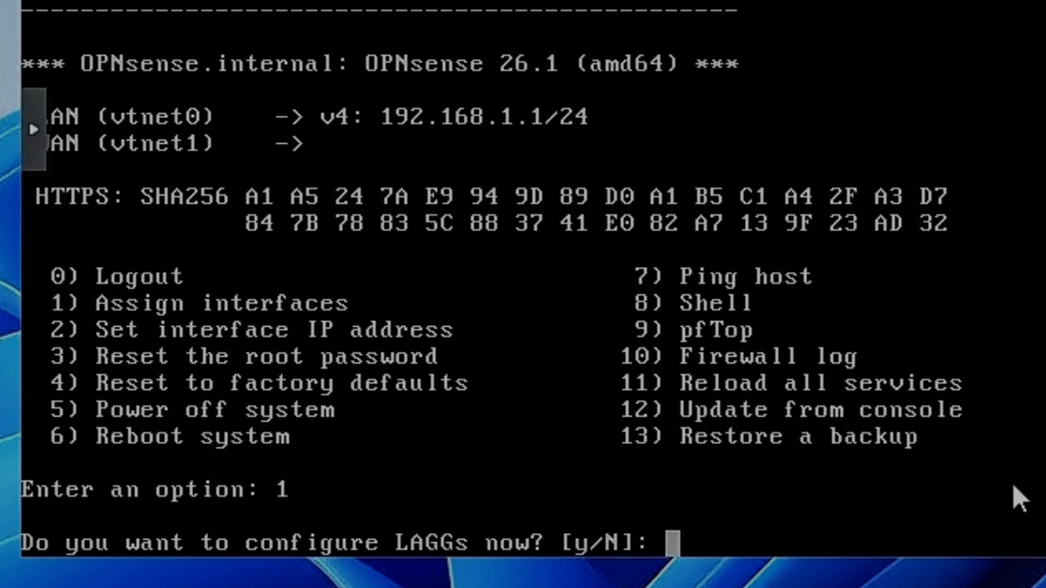
text(n)
key(Return)
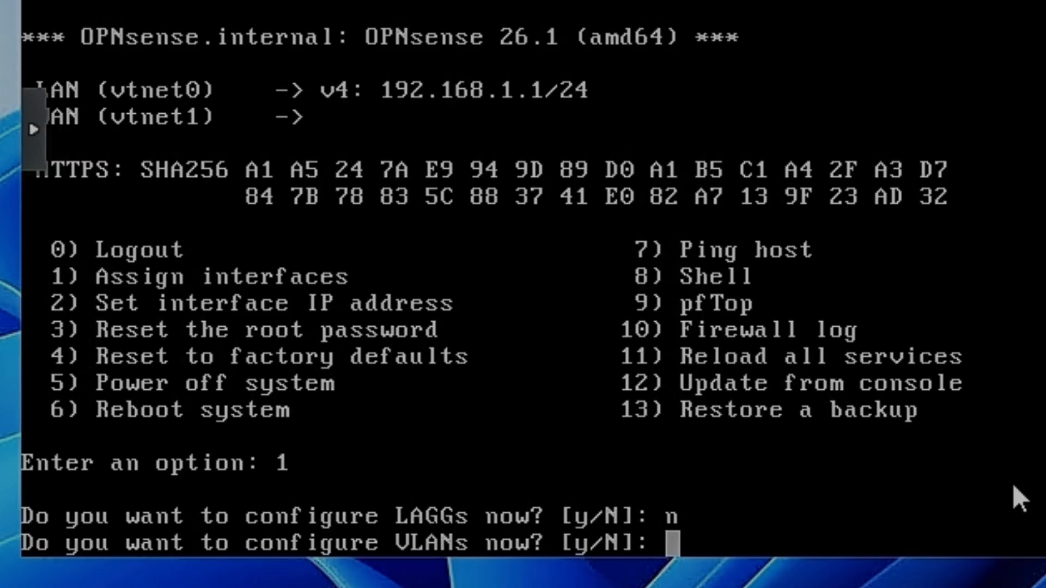
text(n)
key(Return)
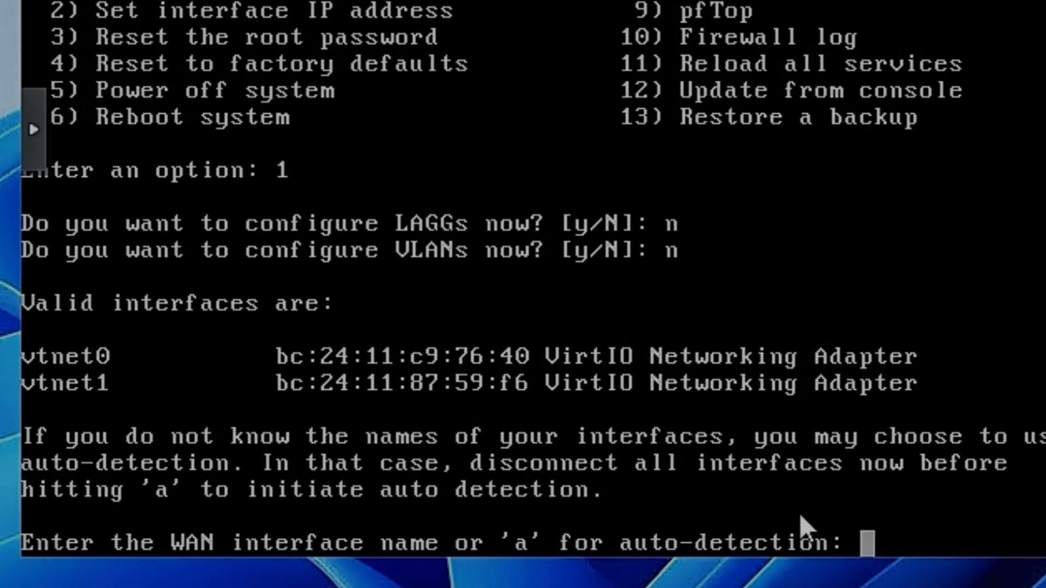
- Assign vtnet0 to WAN and vtnet1 to LAN with no optional interface, and proceed with the assignment
text(vtnet0)
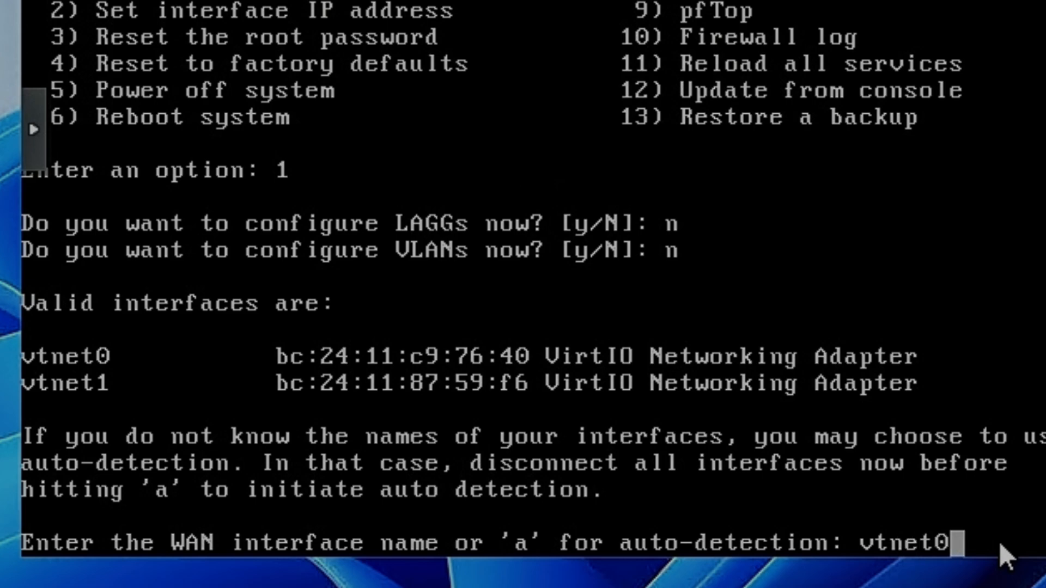
key(Return)
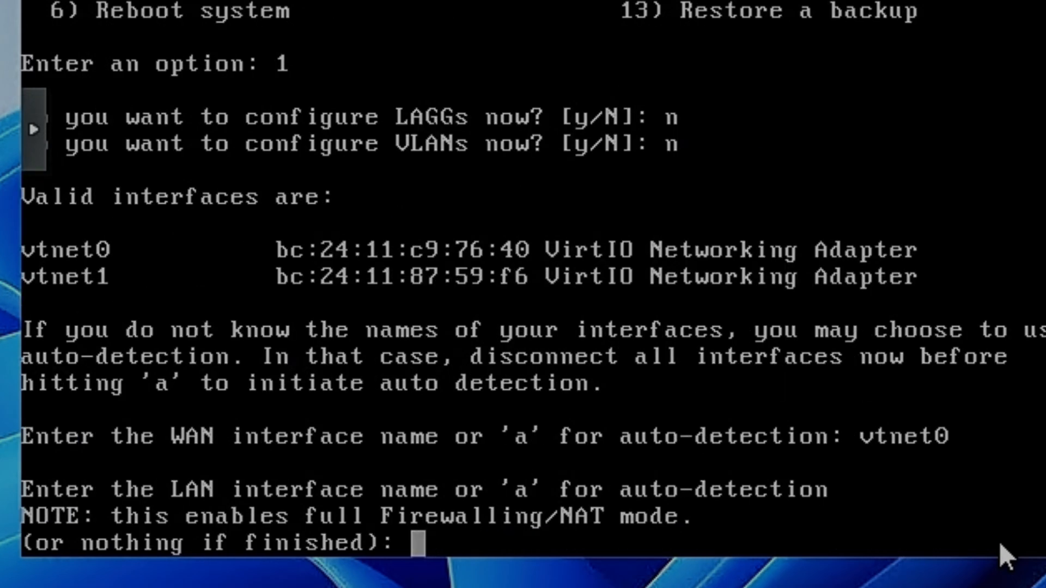
text(vtnet1)
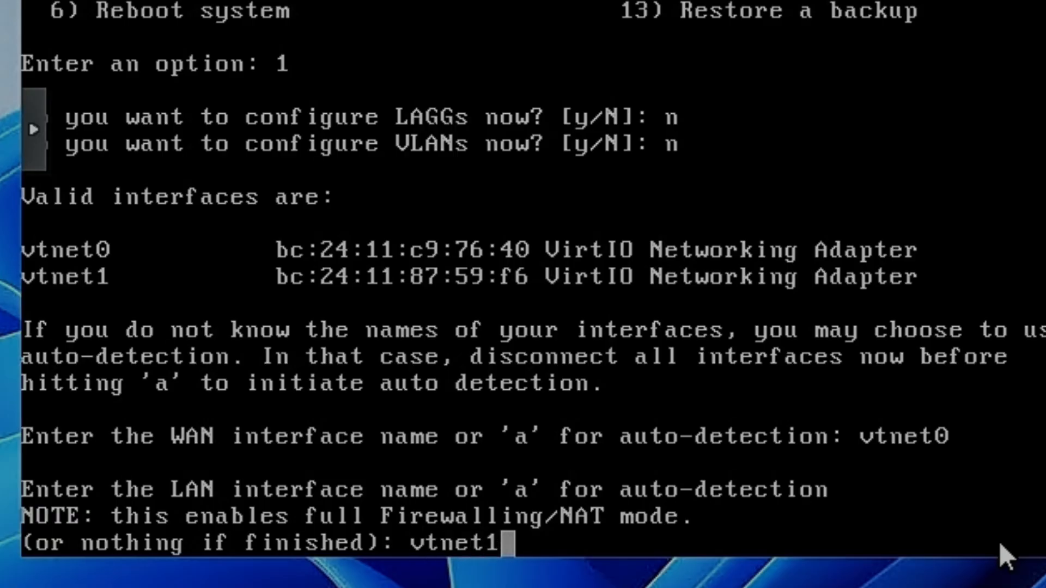
key(Return)
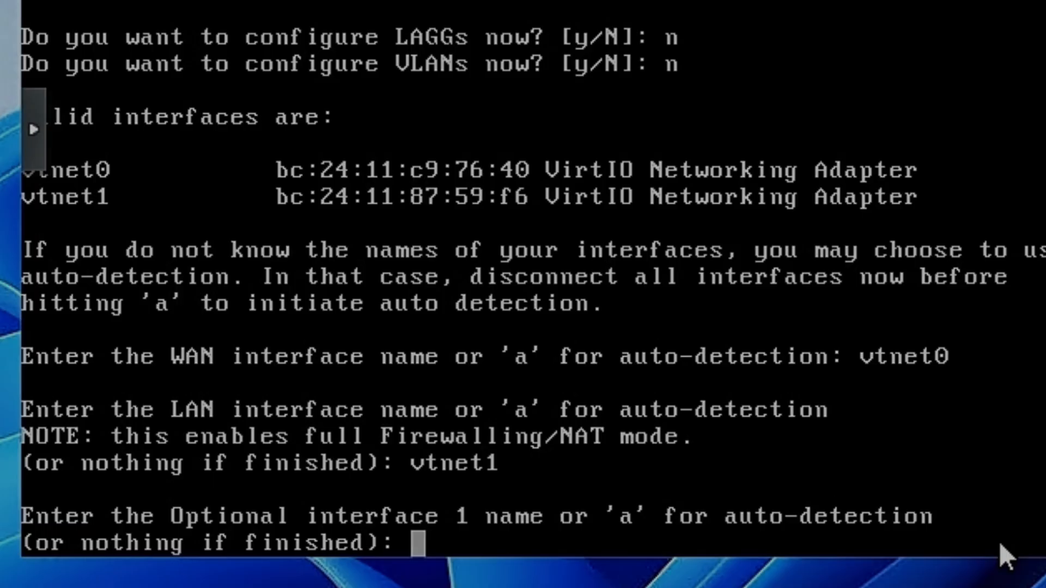
key(Return)
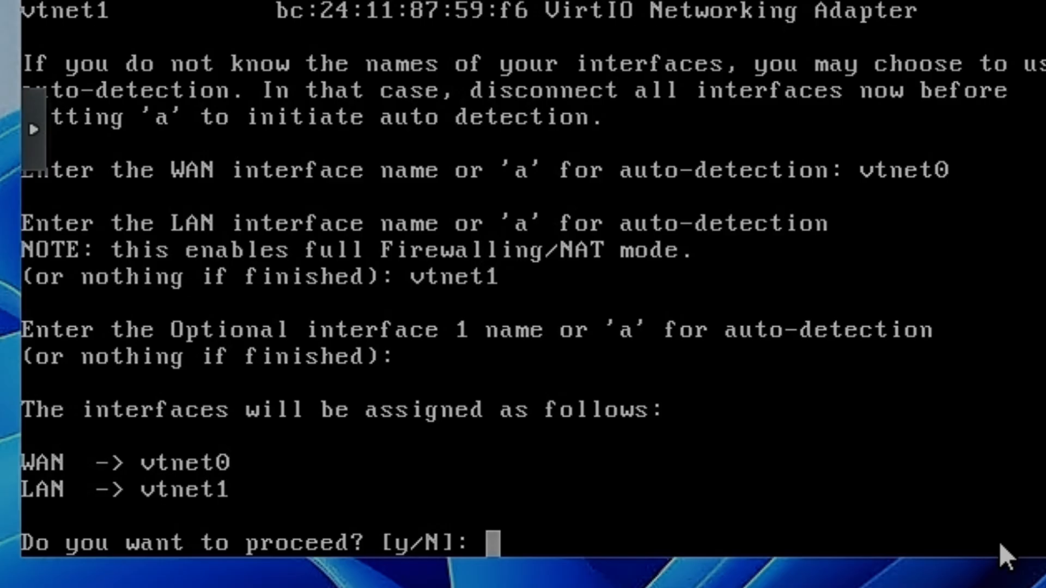
text(y)
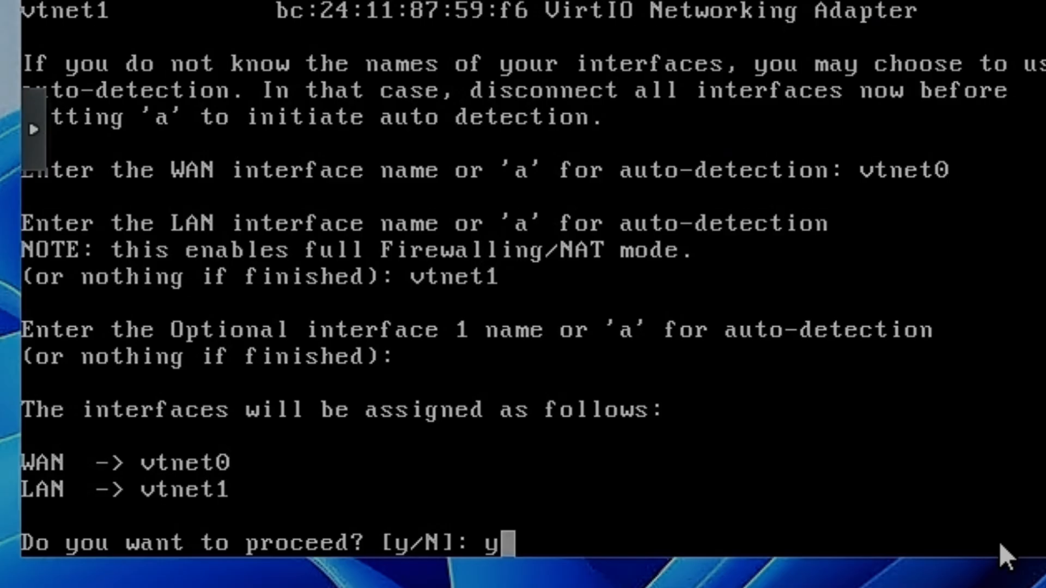
key(Return)
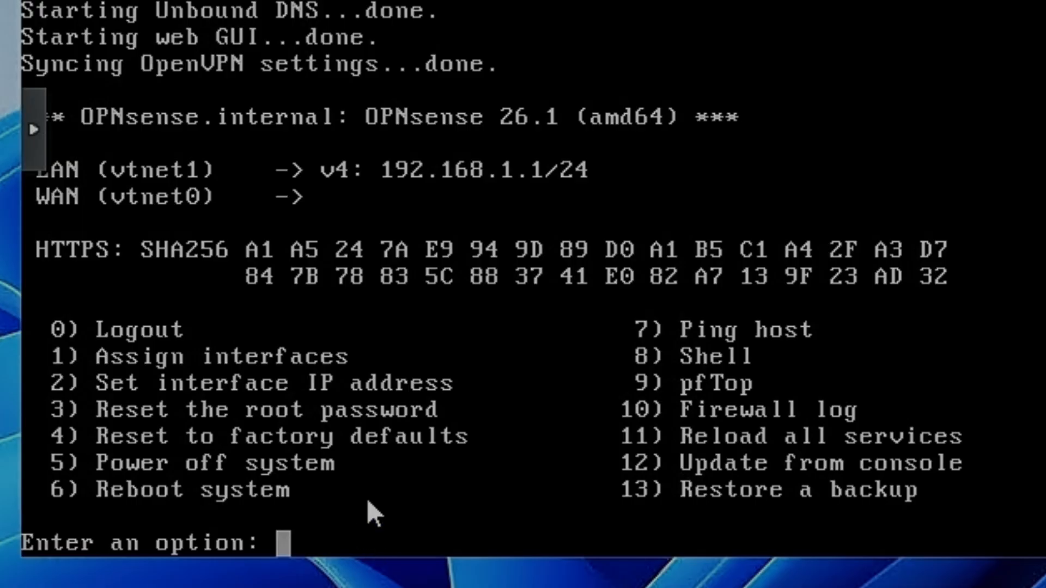
text(2)
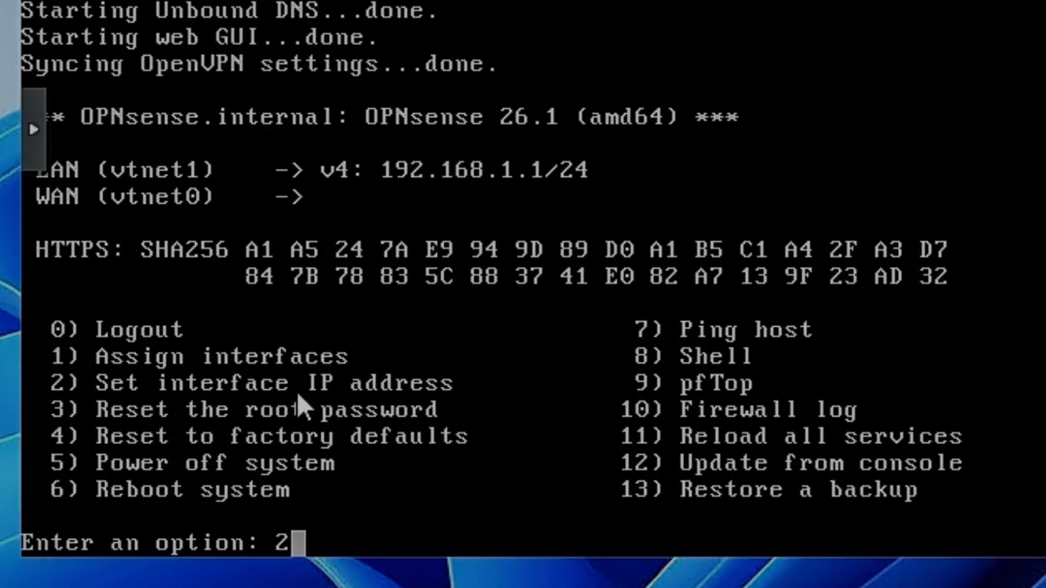
key(Return)
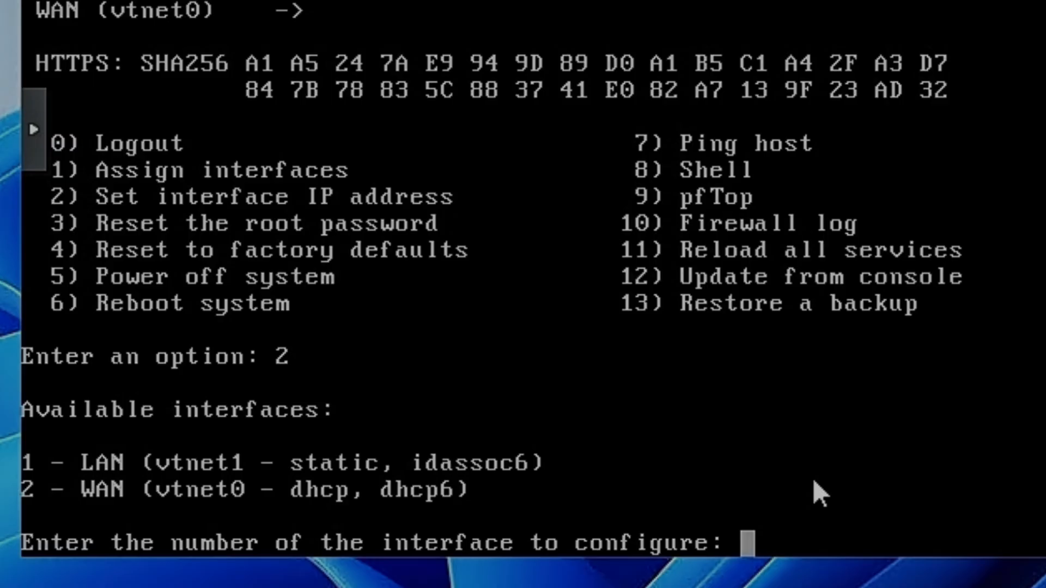
text(216.244.70.13)
key(Return)
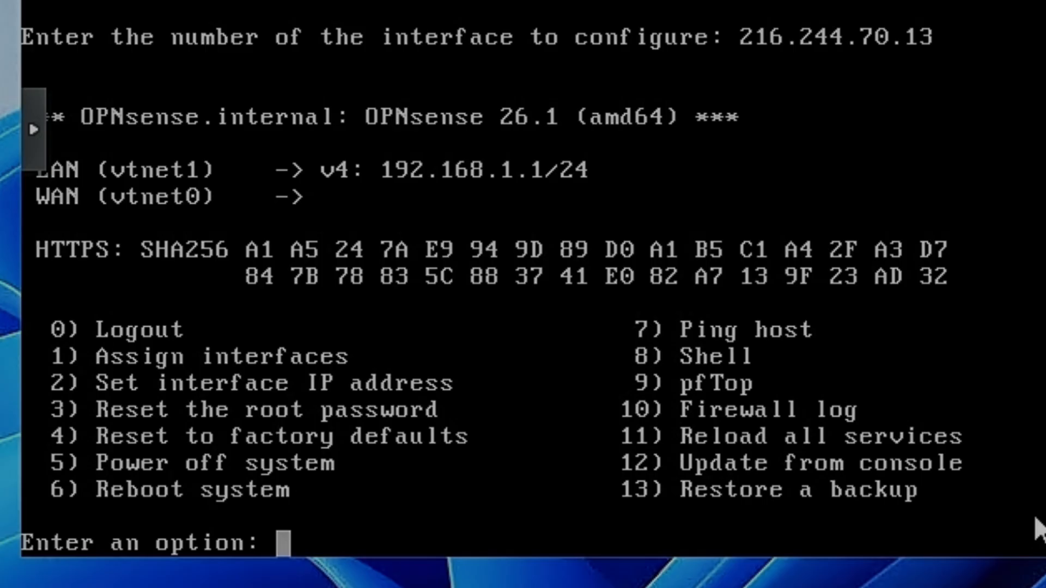
- Start setting the WAN interface's IP address and decline configuring its IPv4 address via DHCP
text(2)
key(Return)
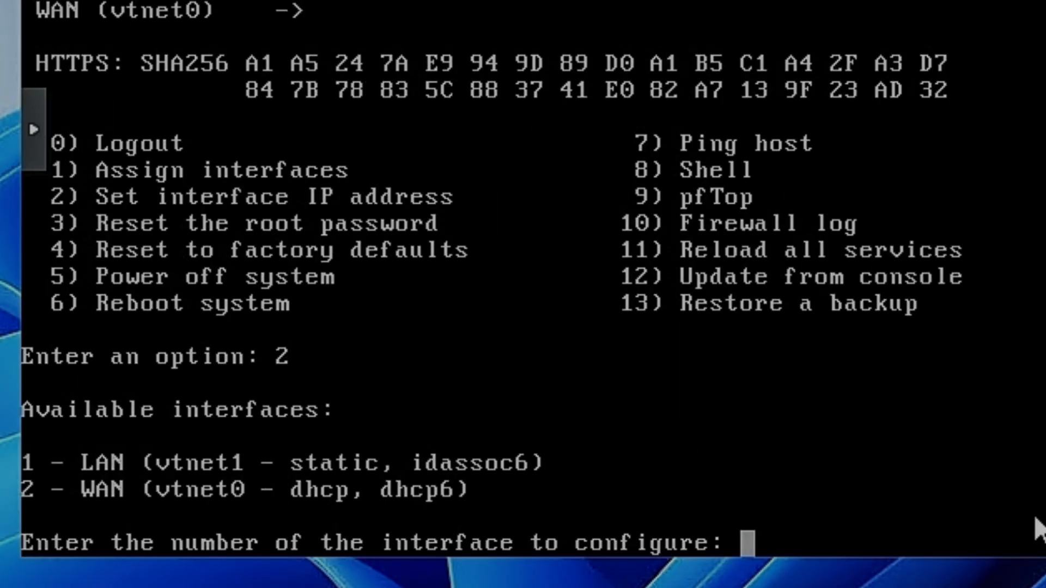
text(2)
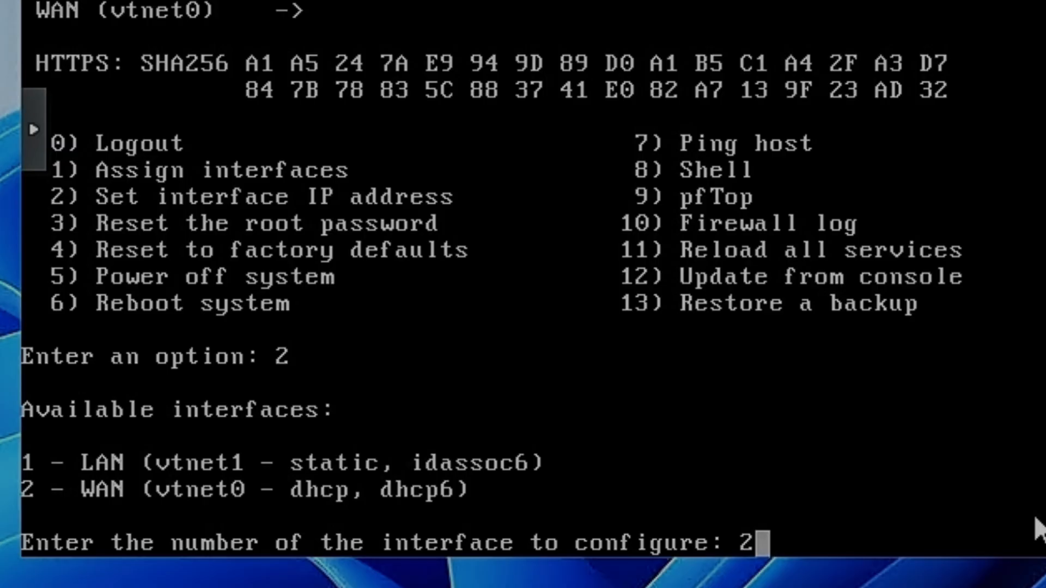
key(Return)
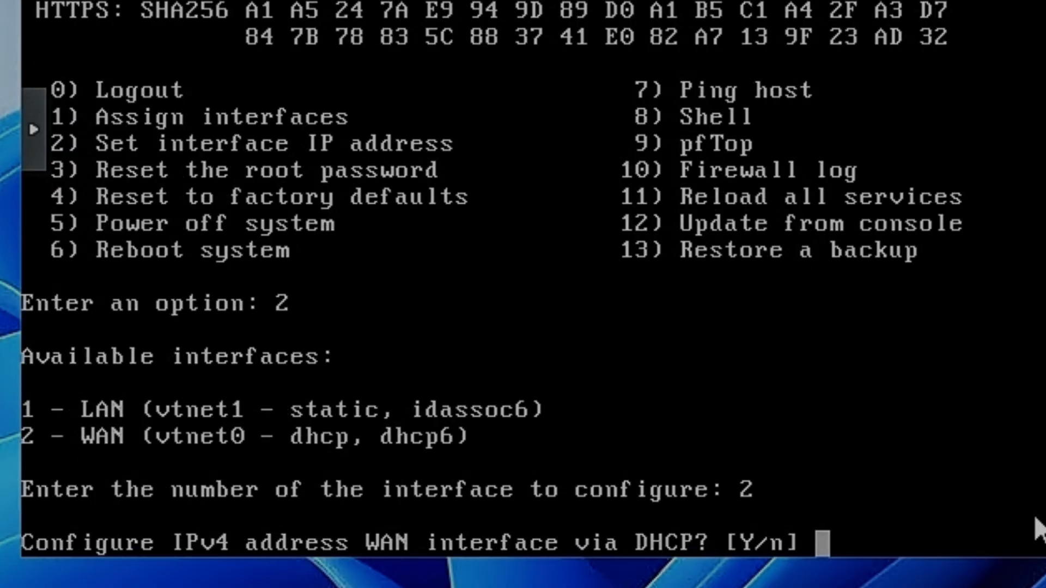
text(n)
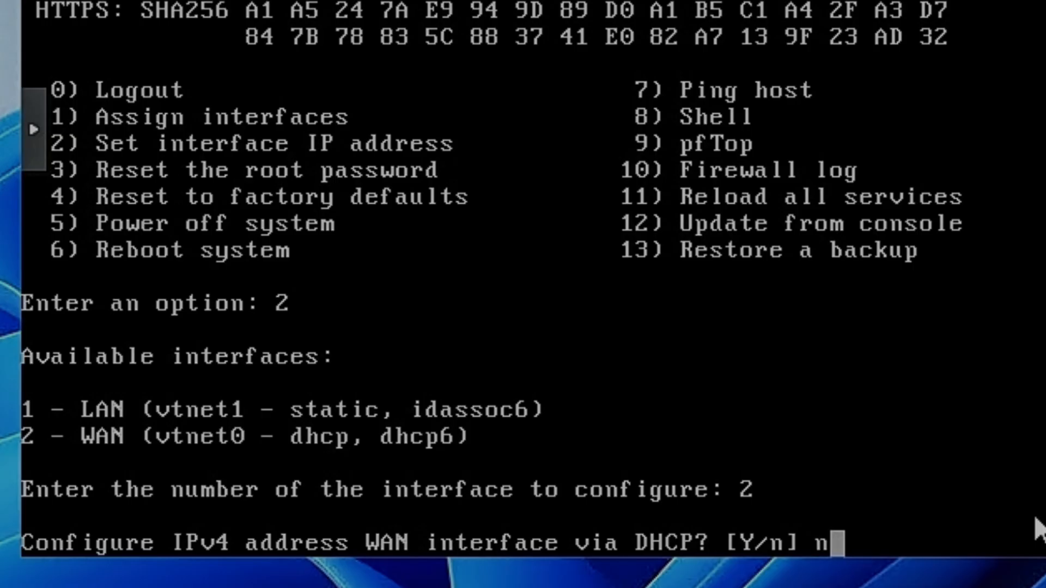
key(Return)
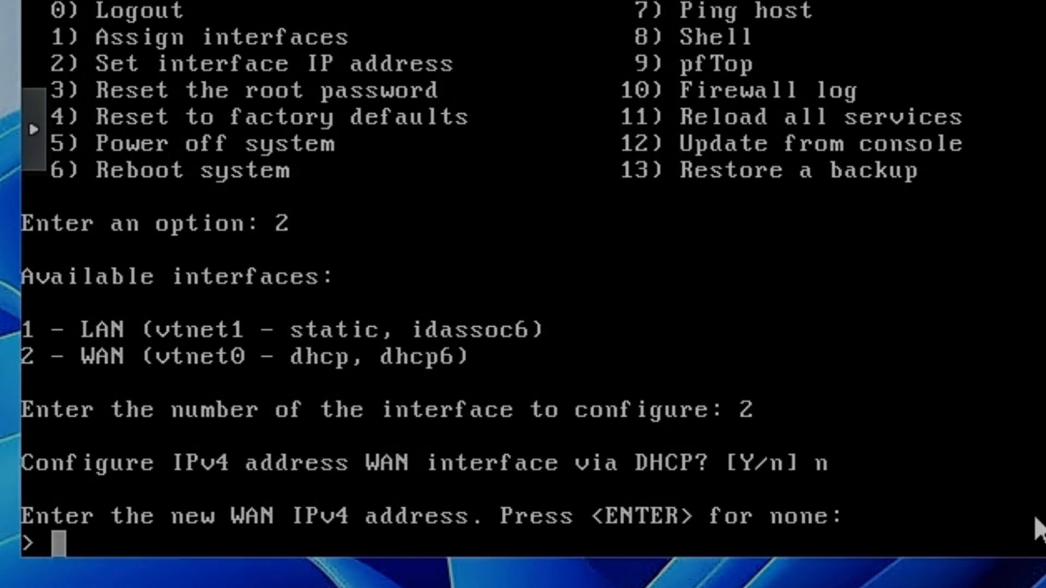
- Set the WAN IPv4 address to 216.244.70.13 with a subnet bit count of 29
text(216.244.76.)
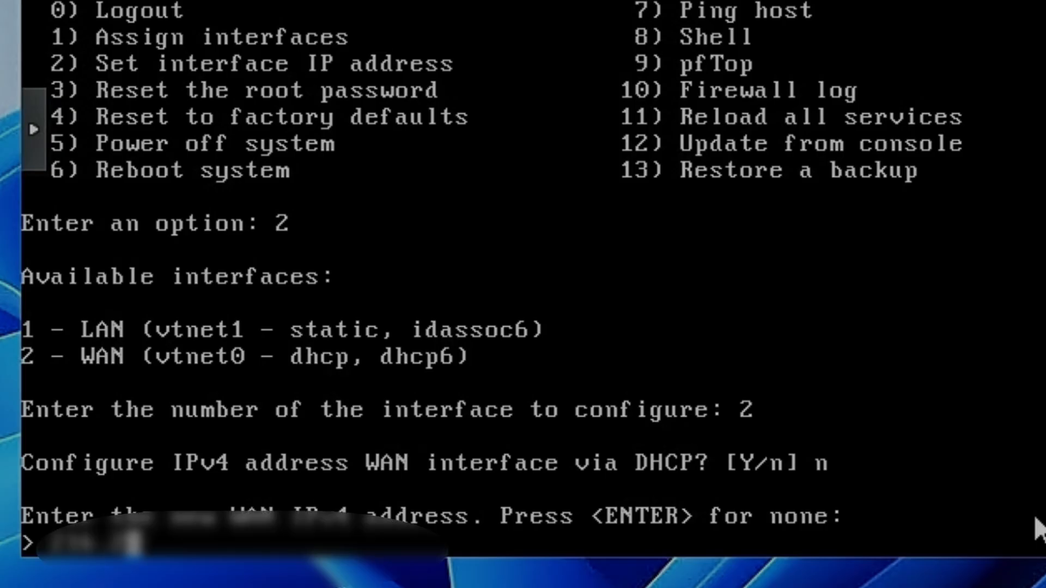
text(13)
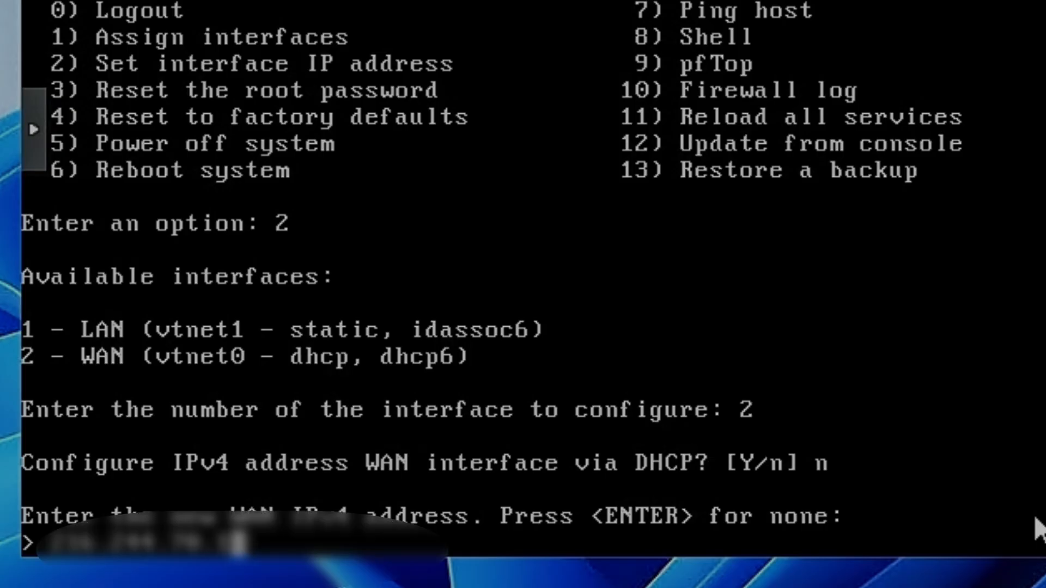
key(Return)
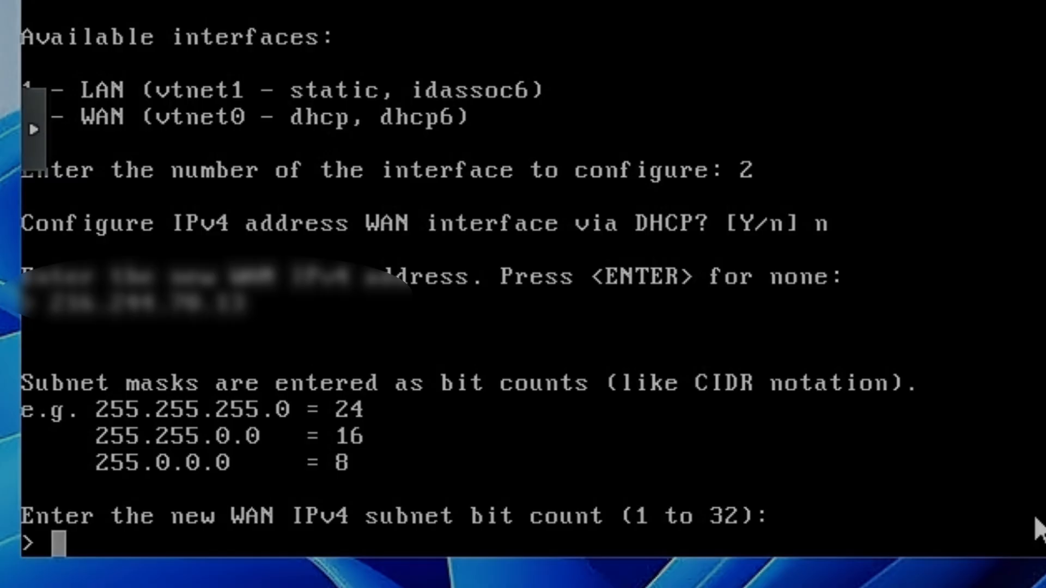
text(29)
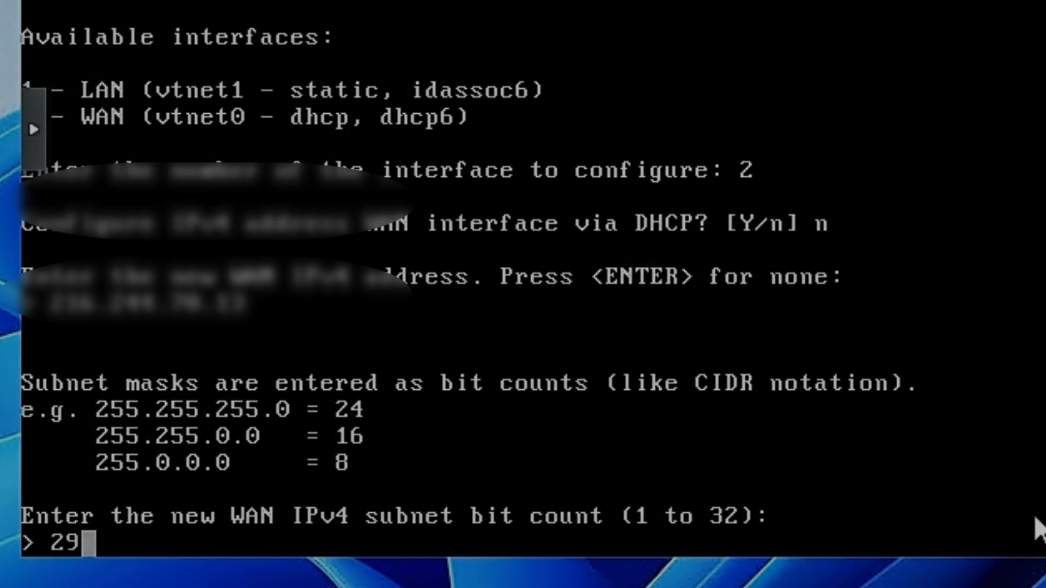
key(Return)
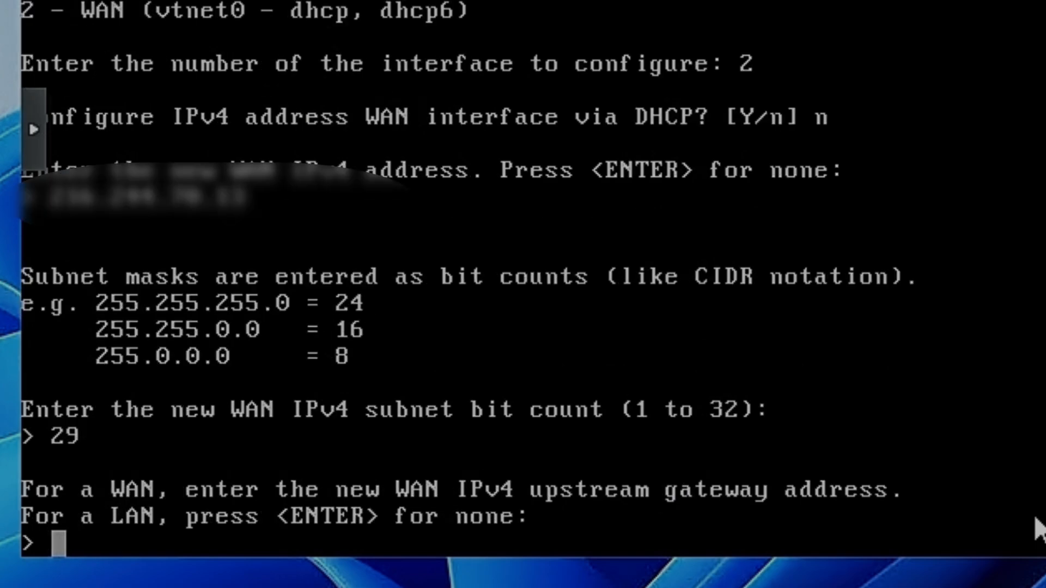
- Enter the WAN's IPv4 upstream gateway address and accept using the gateway as the IPv4 name server
text(216.244.7)
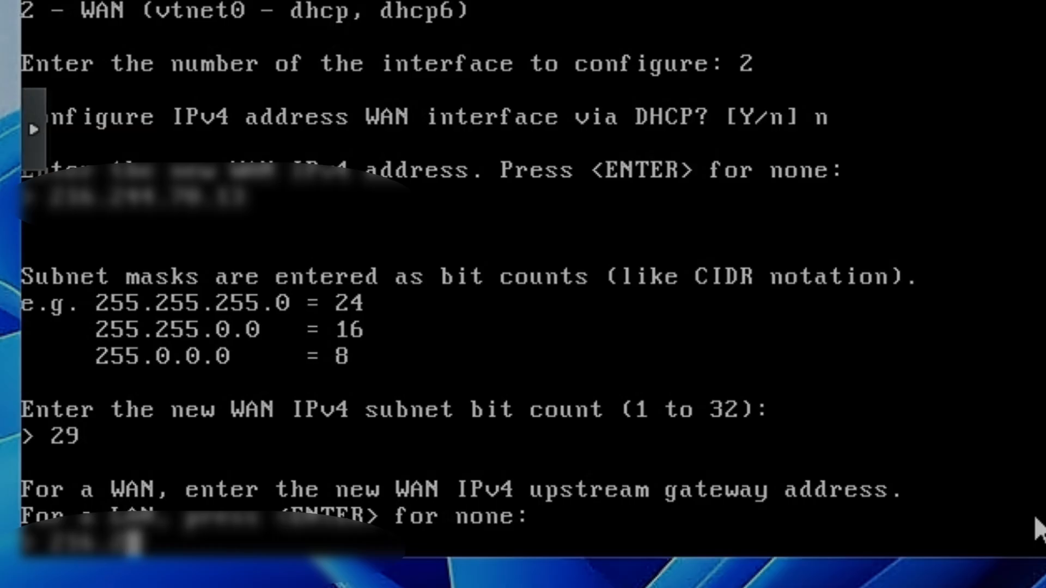
text(6.1)
key(Return)
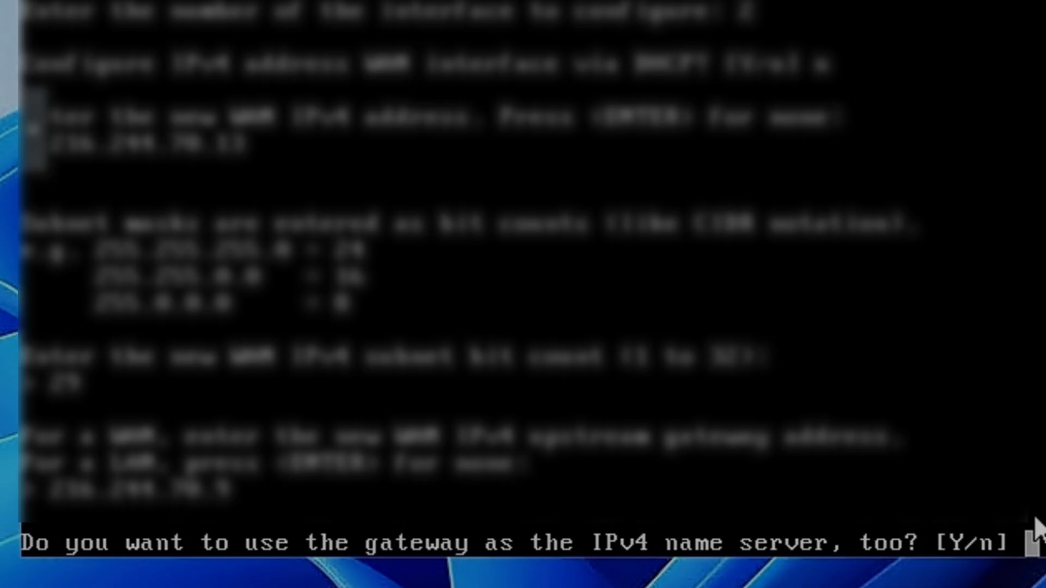
text(y)
key(BackSpace)
text(n)
key(Return)
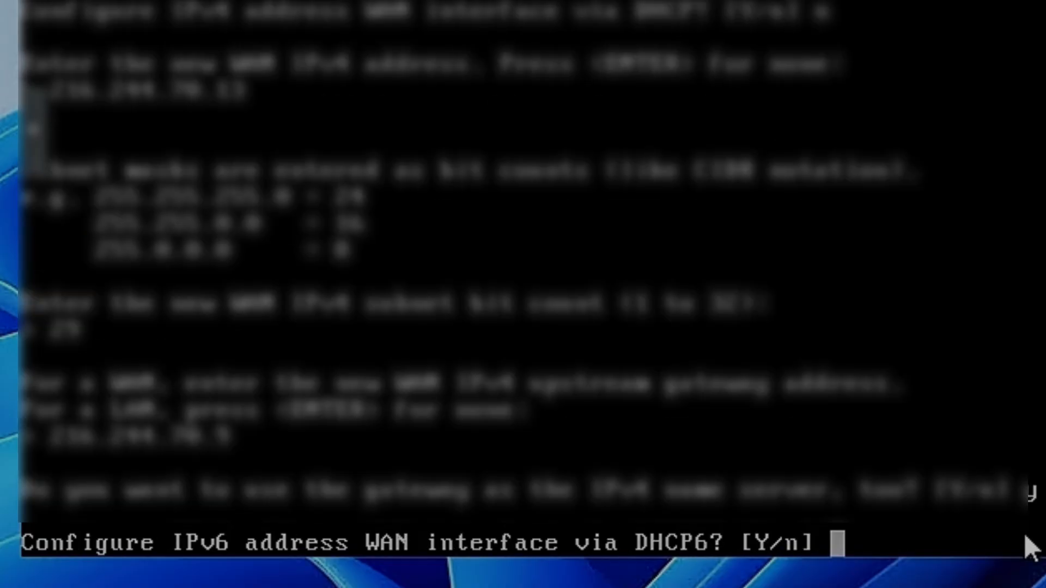
- Decline DHCP6 for the WAN interface and leave its IPv6 address empty
text(n)
key(Return)
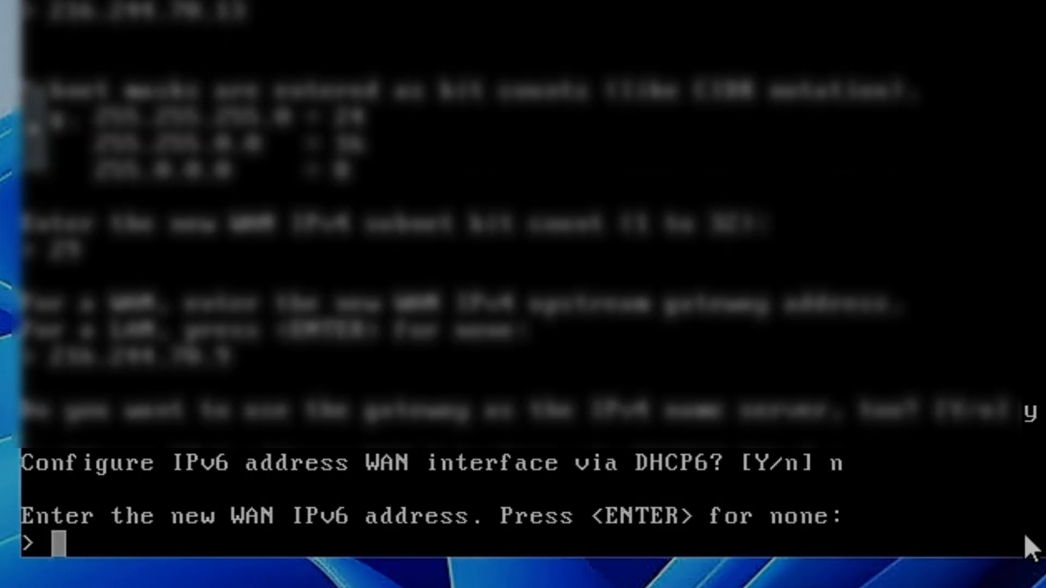
key(Return)
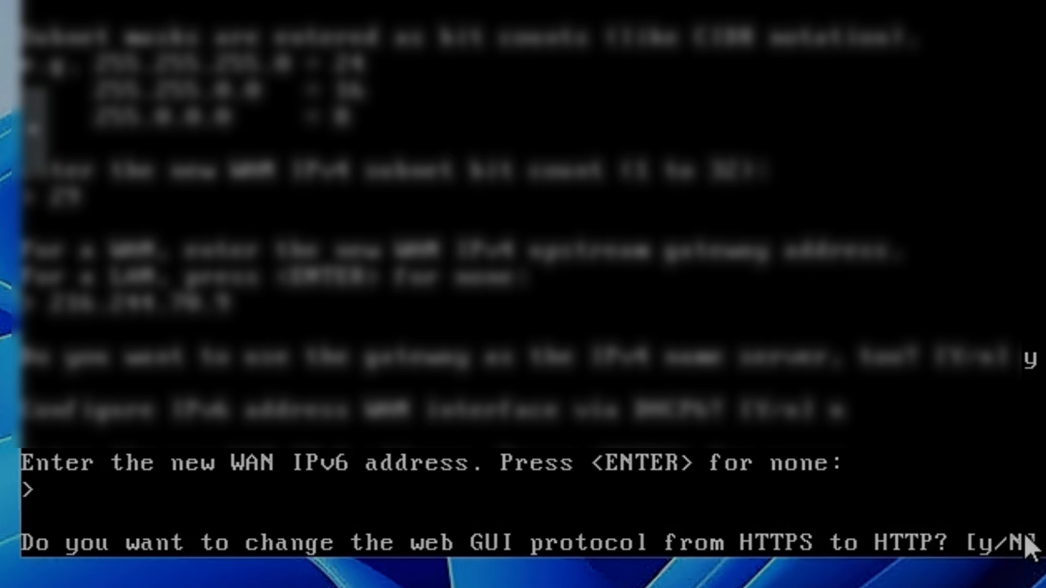
- Keep the web GUI on HTTPS, and decline generating a new self-signed certificate and restoring the access defaults
key(Return)
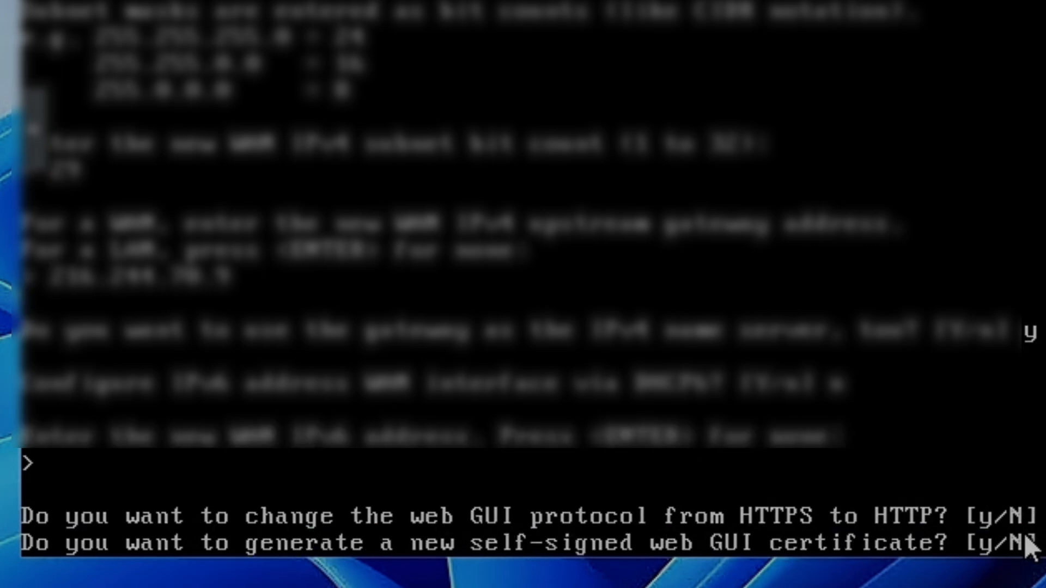
key(Return)
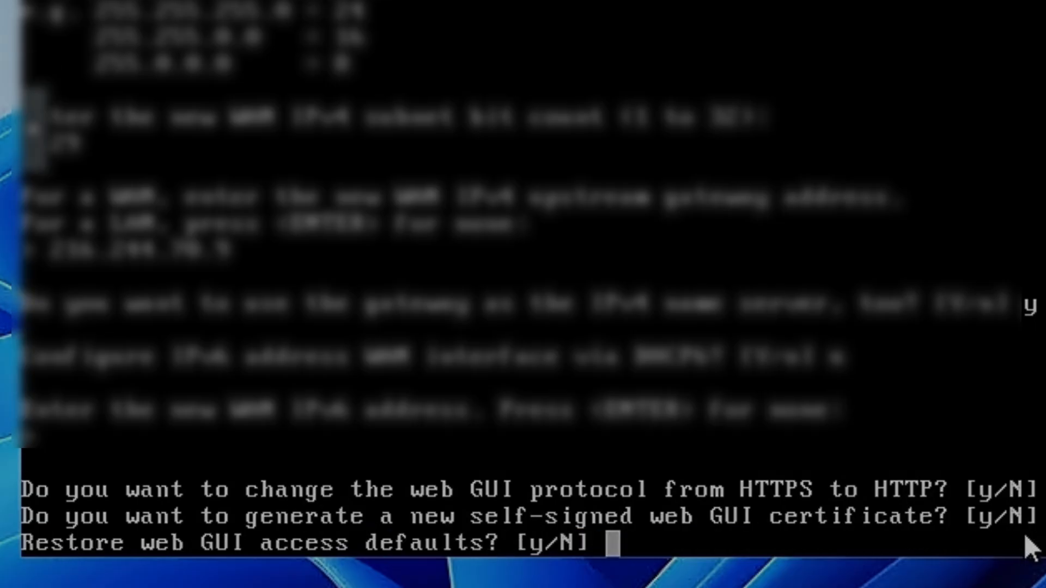
text(n)
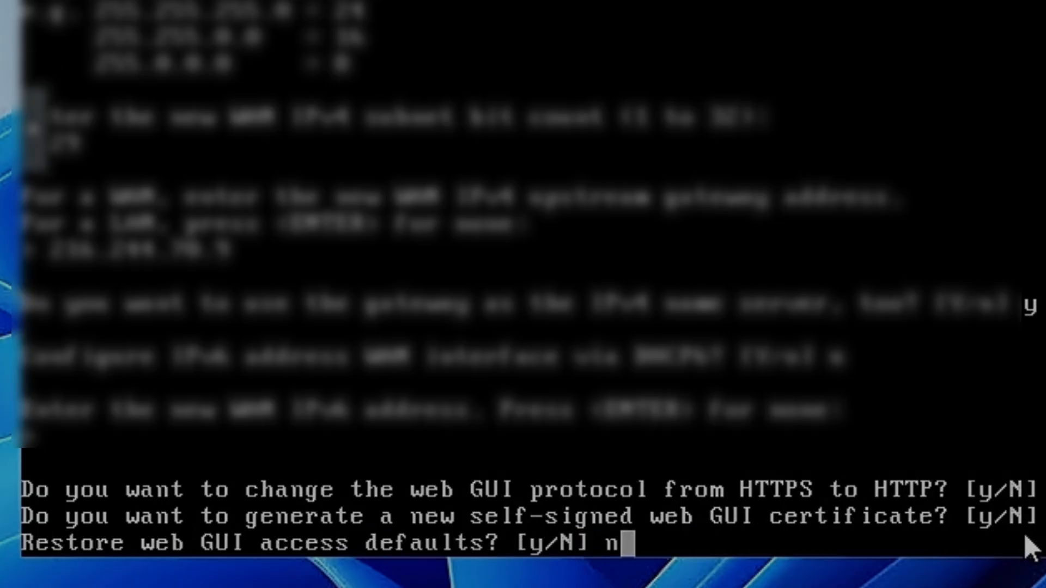
key(Return)
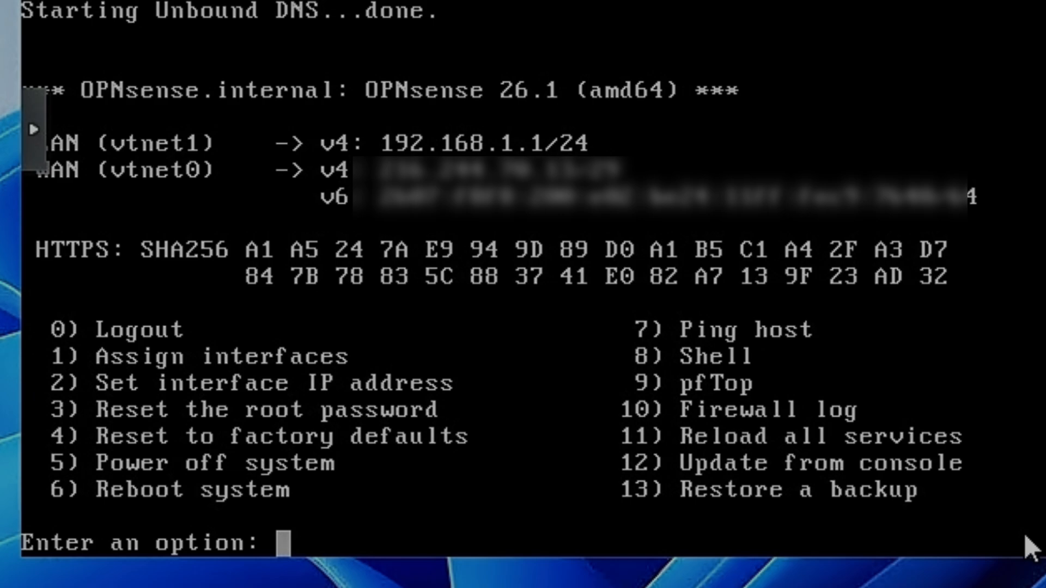
- Open the OPNsense shell and ping the WAN upstream gateway, stopping after a few replies
text(8)
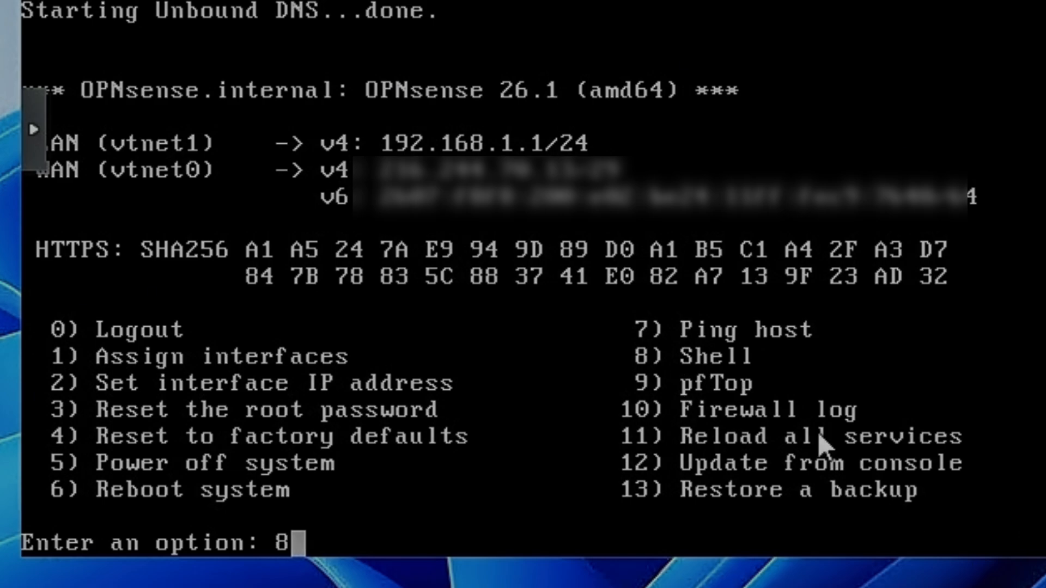
key(Return)
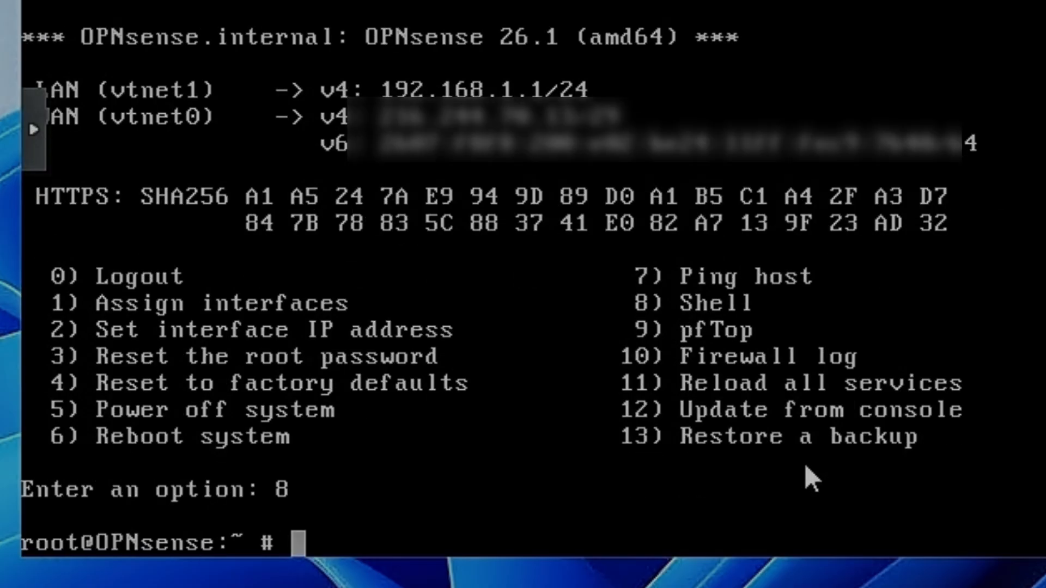
text(pijng)
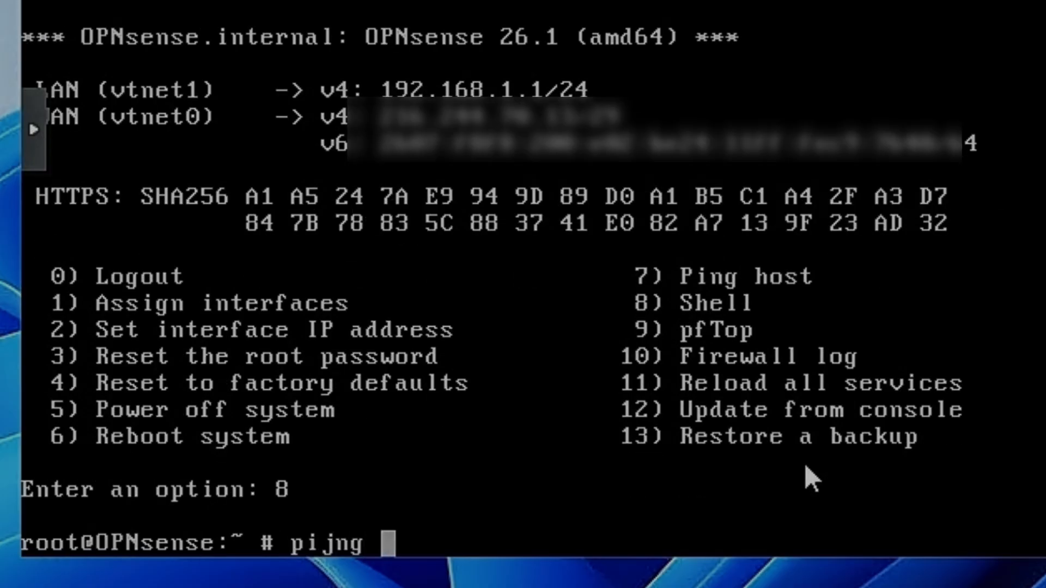
key(BackSpace)
key(BackSpace)
key(BackSpace)
key(BackSpace)
text(ng 216.)
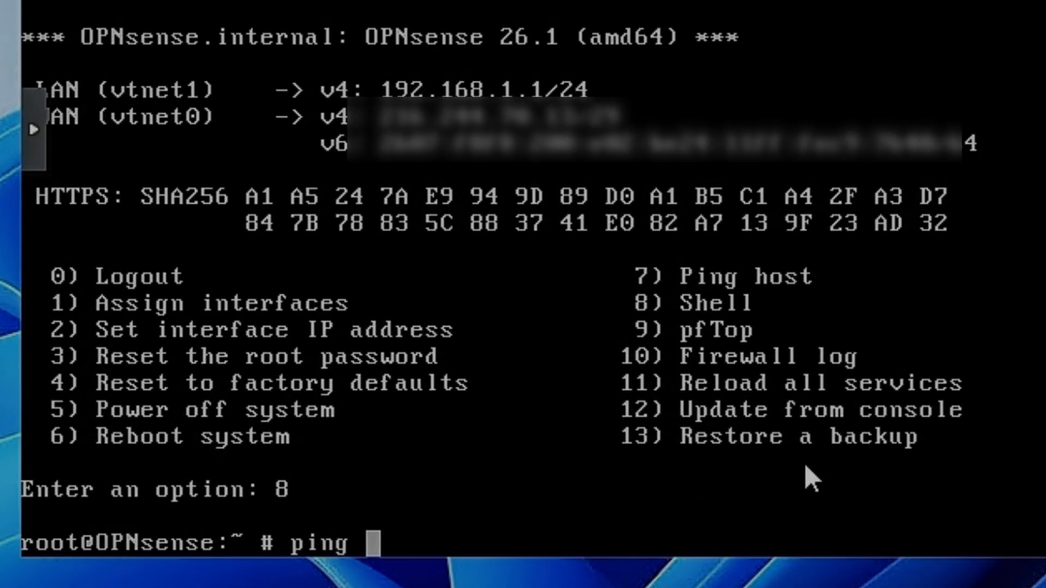
text(244.76.)
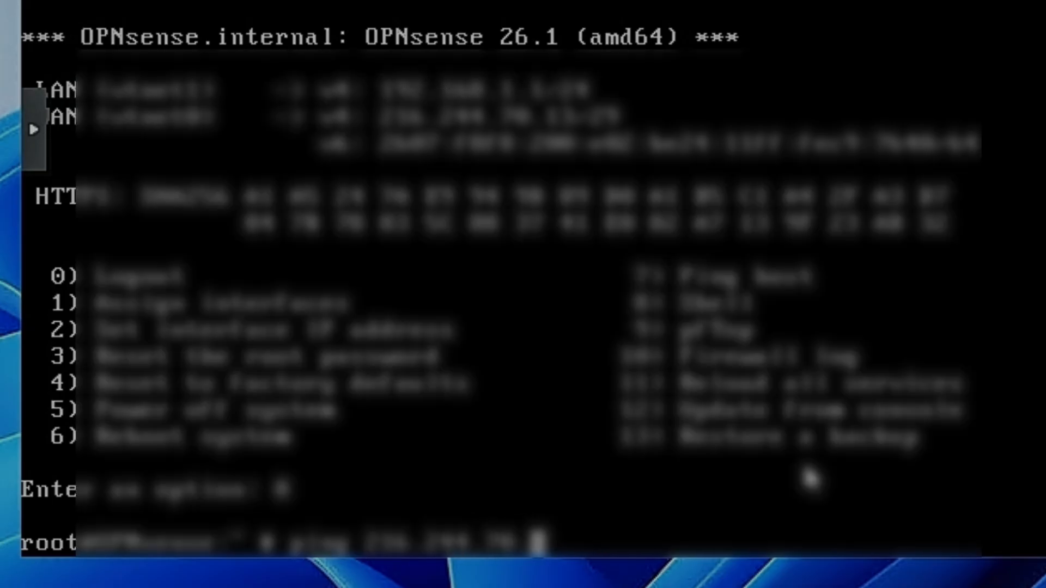
text(5)
key(Return)
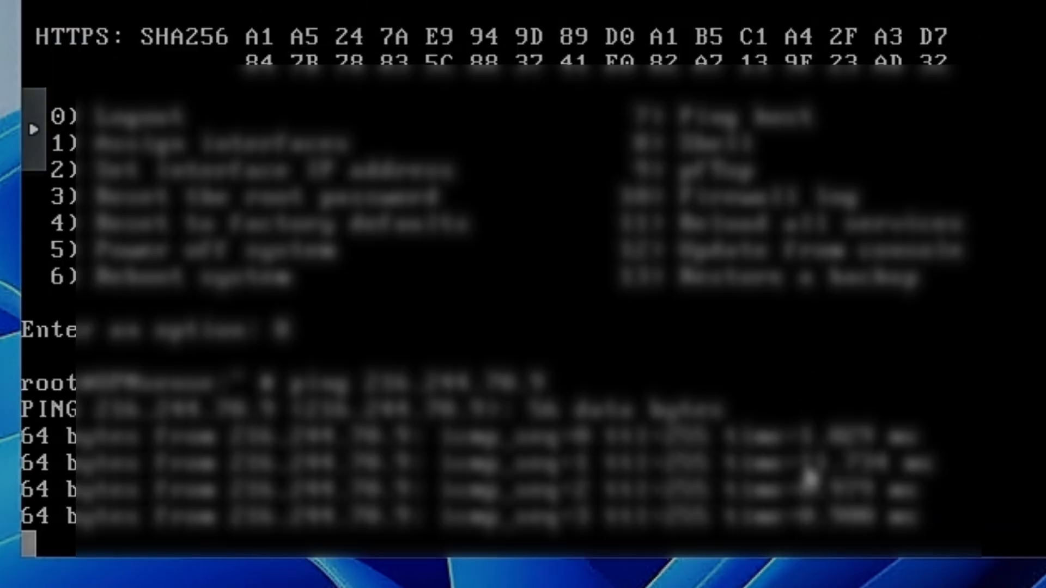
key(ctrl+c)
- Ping 8.8.8.8 from the OPNsense shell to test internet connectivity, stopping after a few replies
text(p[inm)
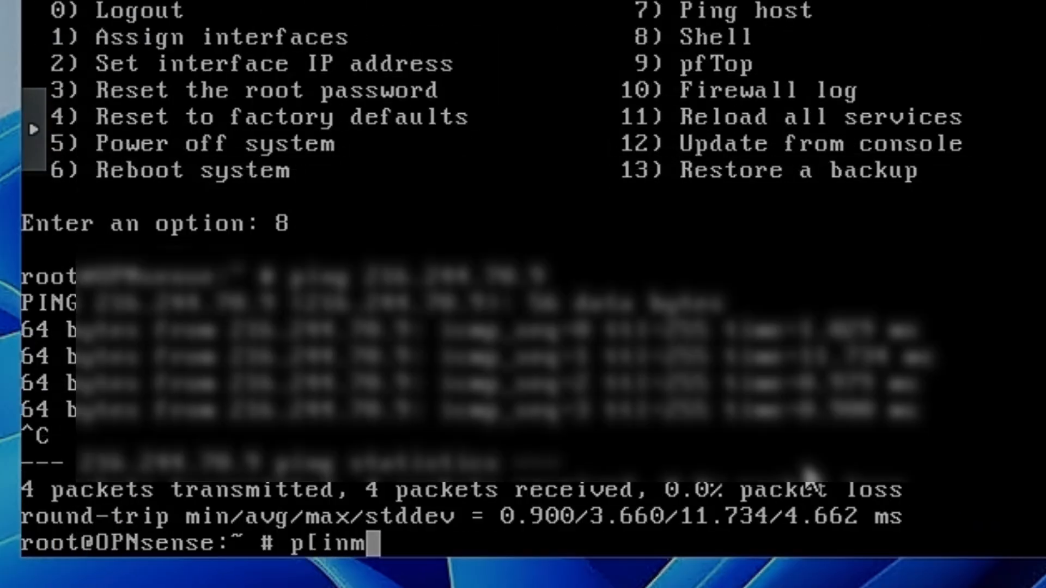
key(BackSpace)
key(BackSpace)
key(BackSpace)
key(BackSpace)
text(ing 8.8.8.8)
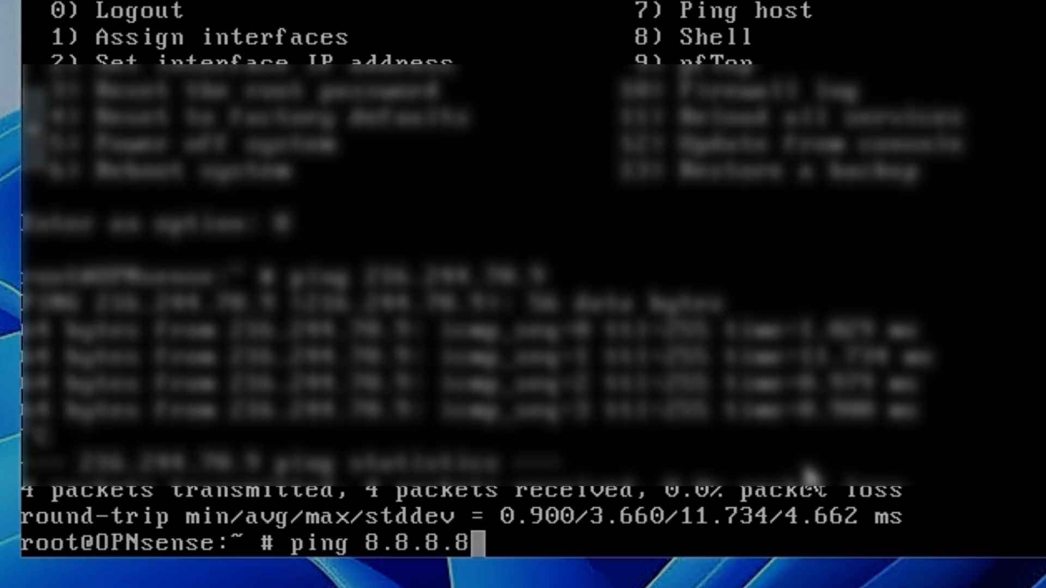
key(Return)
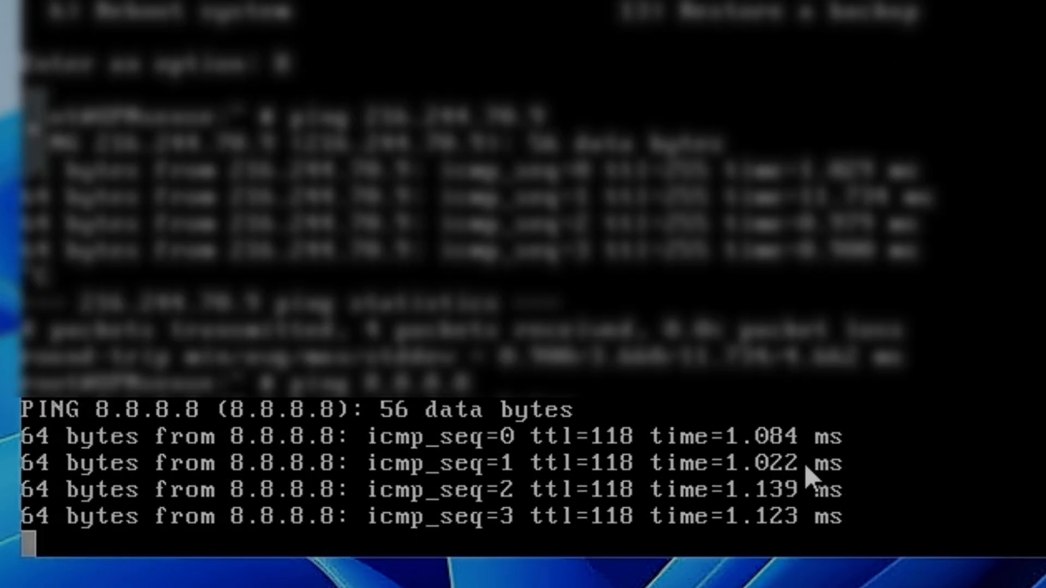
key(ctrl+c)
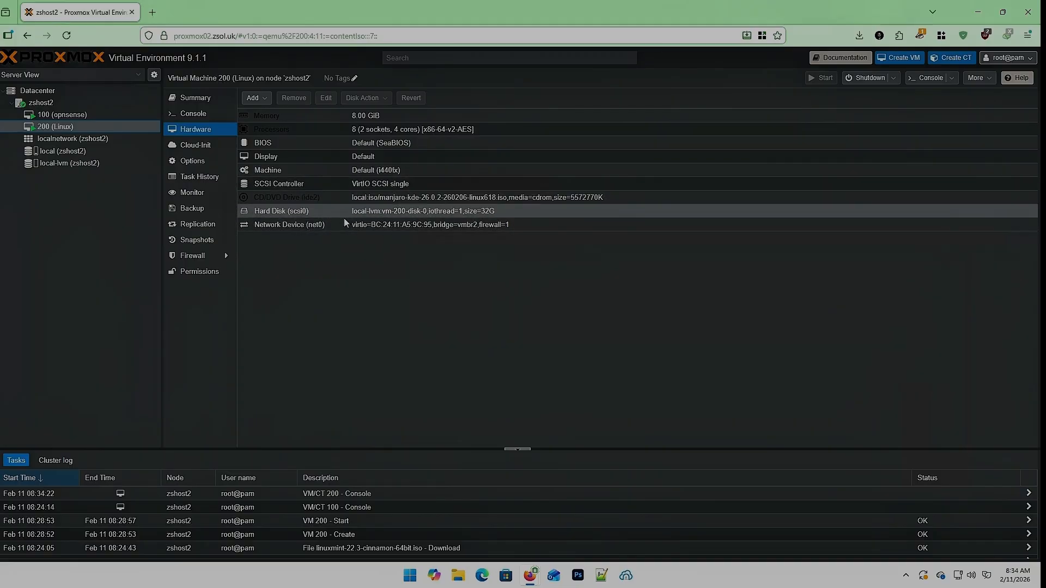
- Check the bridge of the Linux virtual machine's network device (net0) in Proxmox, keeping vmbr2 (LAN) selected
double_click(308, 225)
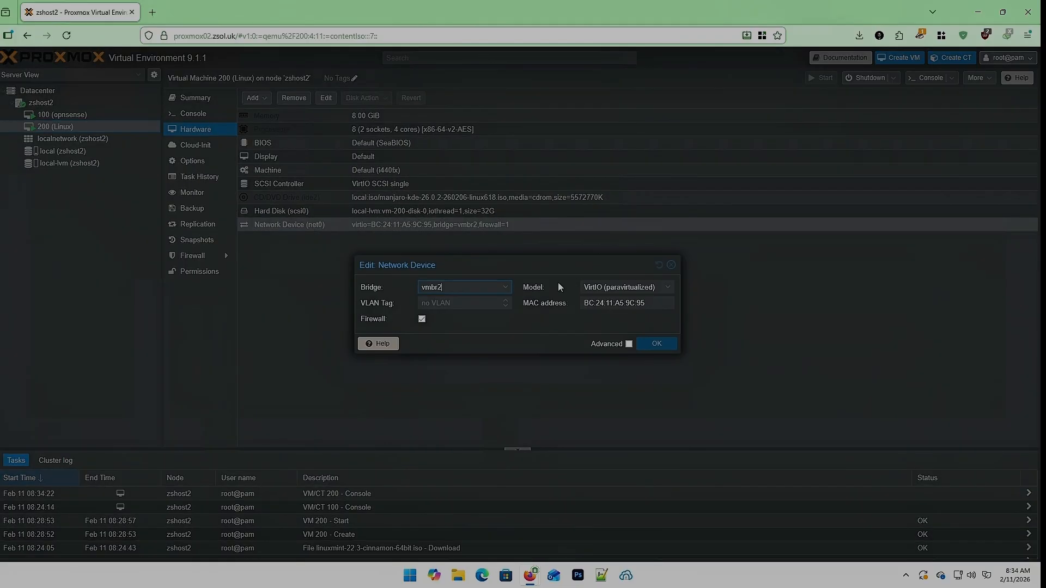
click(502, 287)
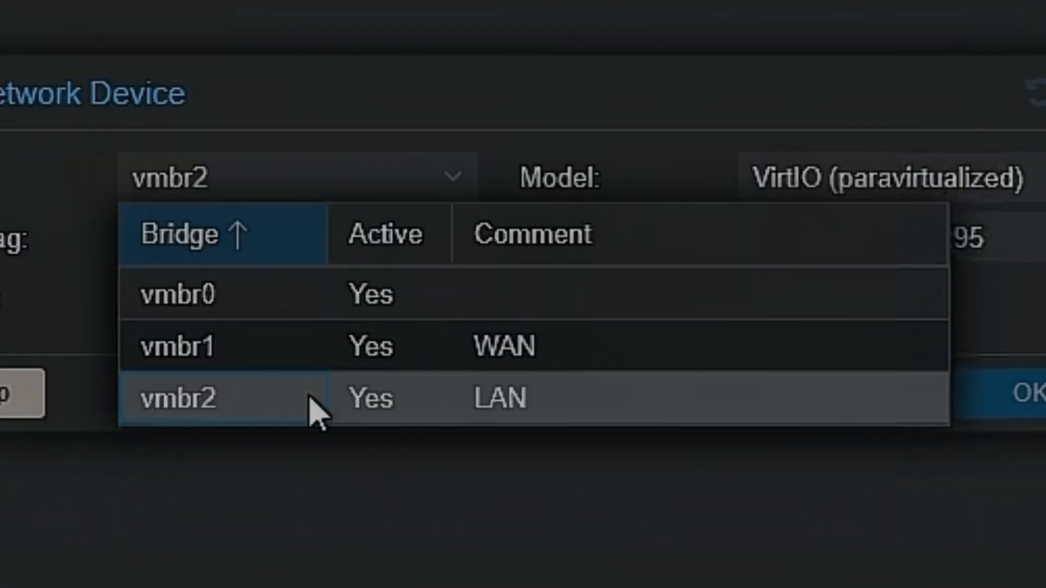
click(203, 415)
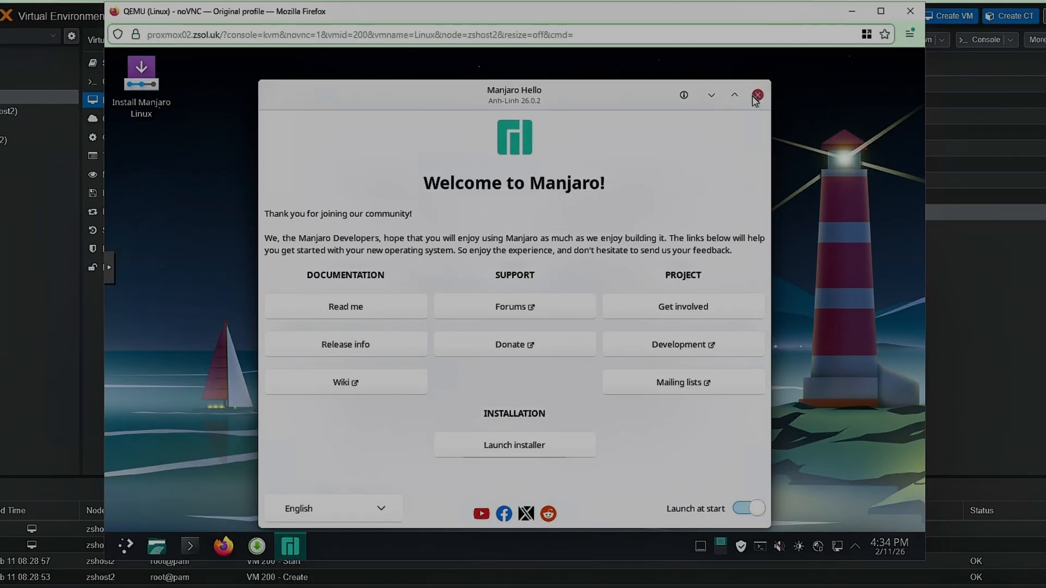
- Dismiss the Manjaro welcome window and inspect the settings of Wired connection 1, leaving them unchanged
click(756, 96)
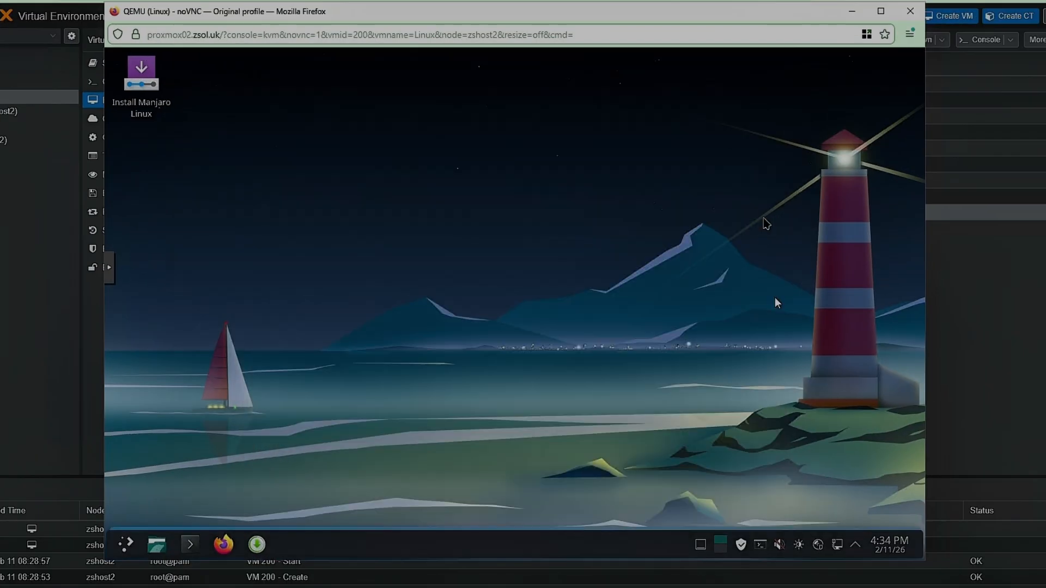
click(839, 542)
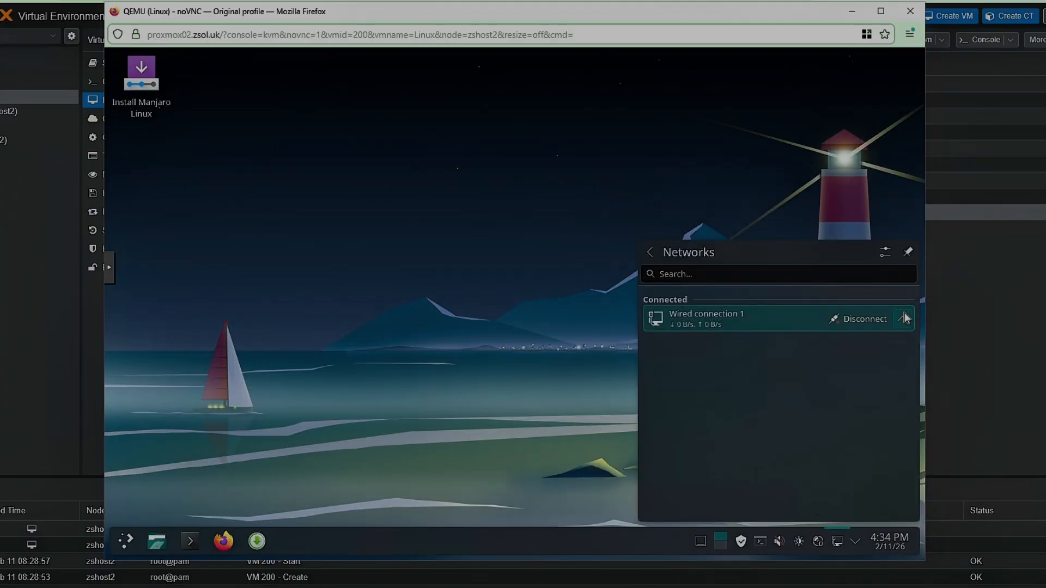
click(904, 318)
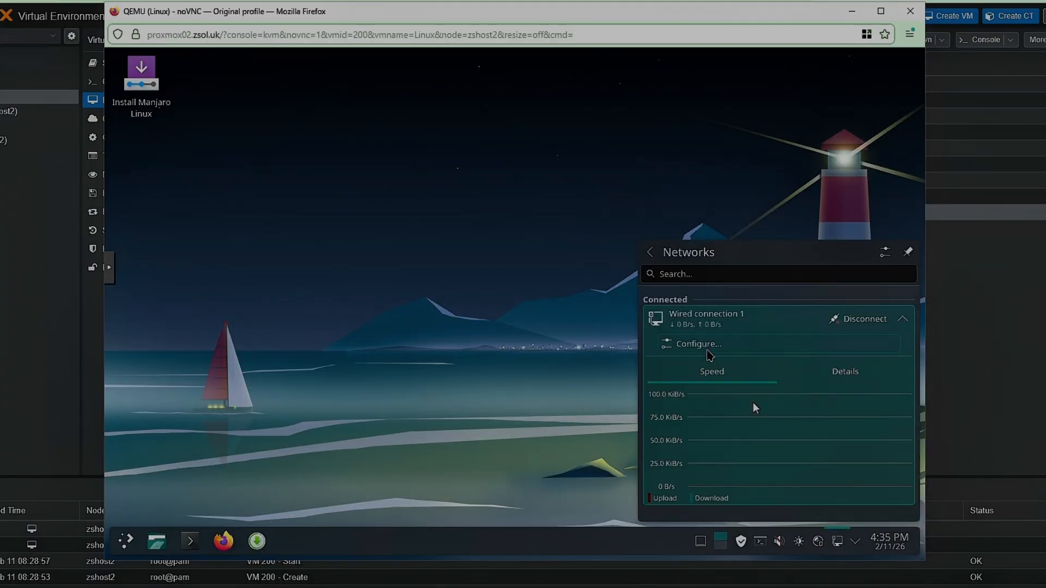
click(691, 344)
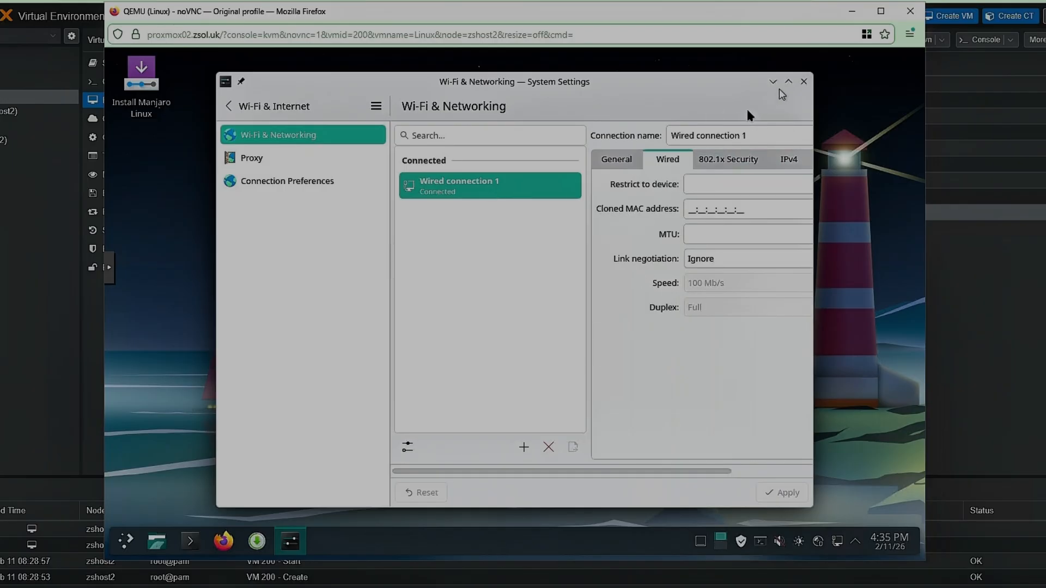
click(804, 82)
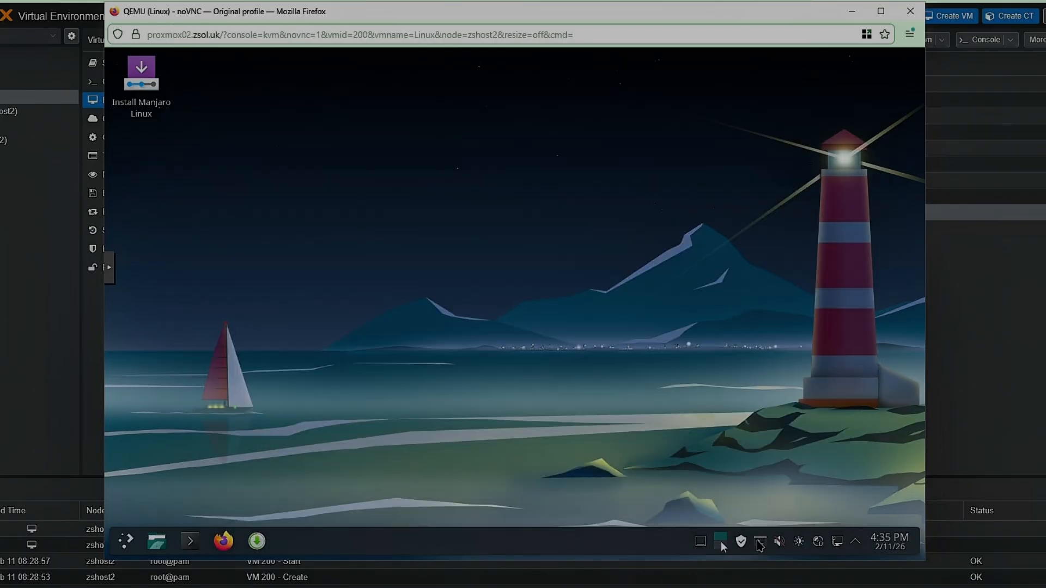
- Run ip a in a Manjaro terminal to check the client's network interface addresses
click(190, 541)
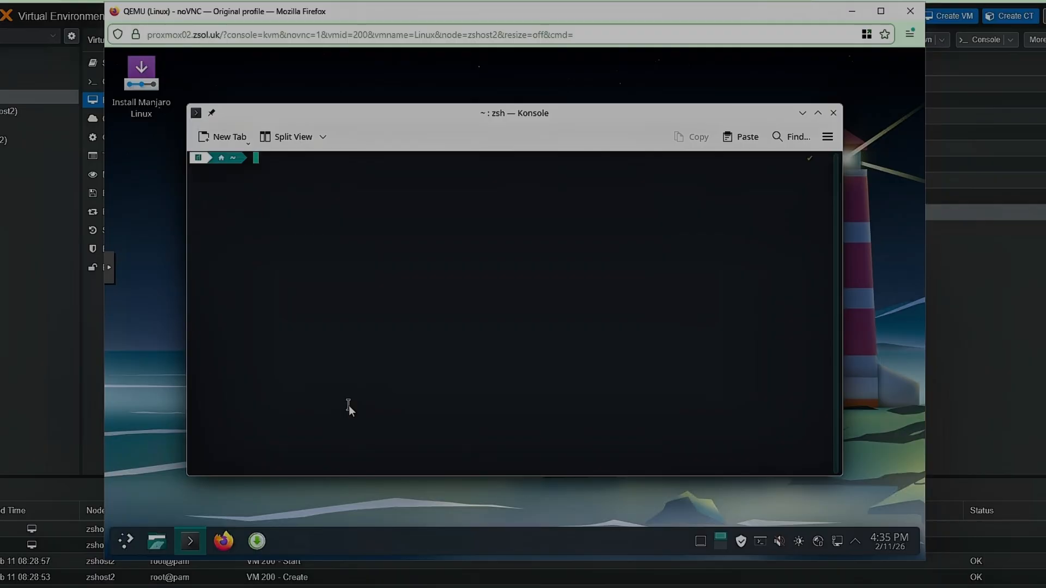
text(ip a)
key(Return)
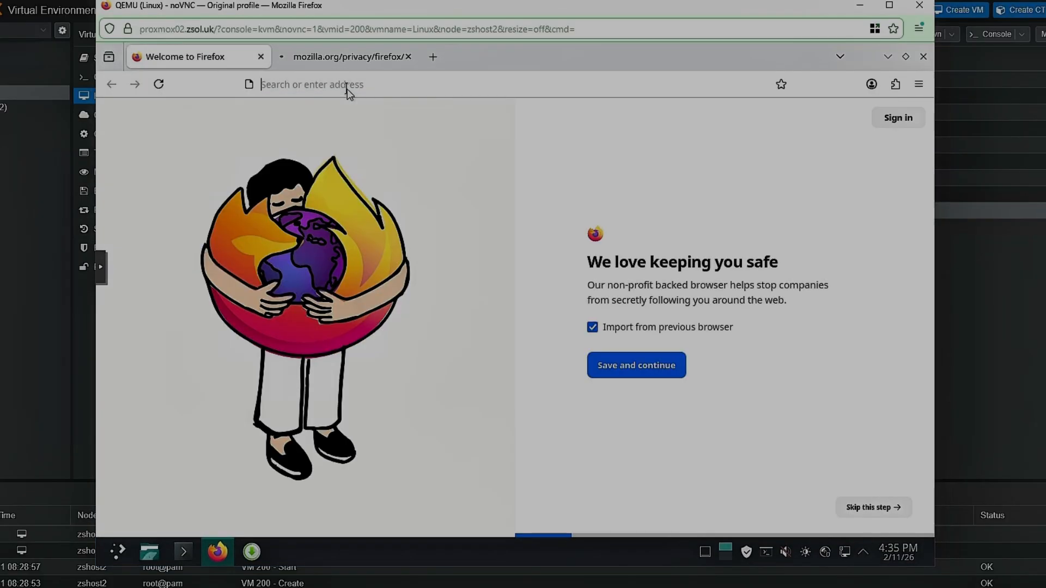
- Load 192.168.1.1 in Manjaro's Firefox as the only open tab, accepting the risk of its self-signed certificate
click(348, 89)
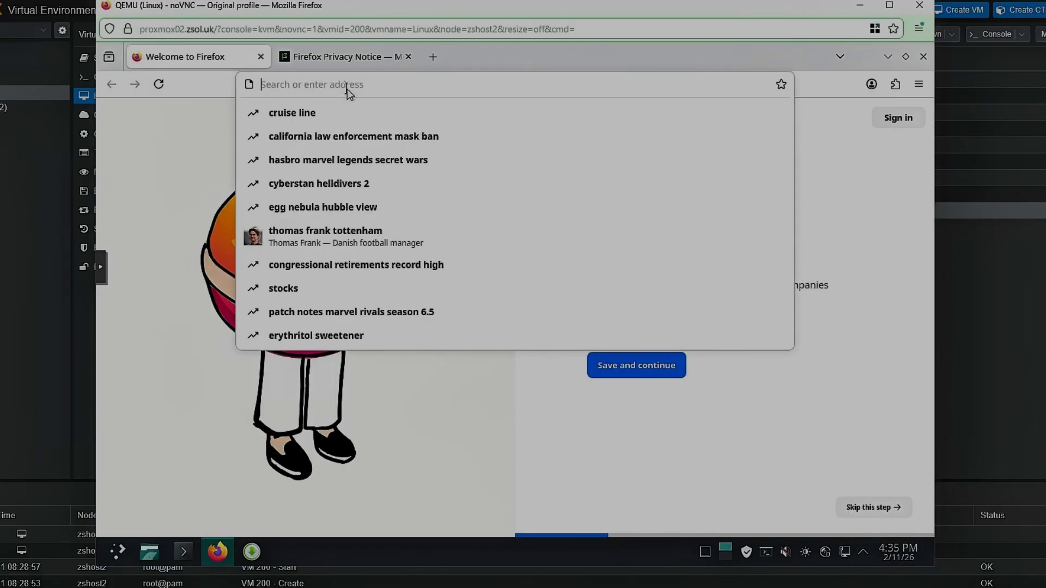
click(431, 58)
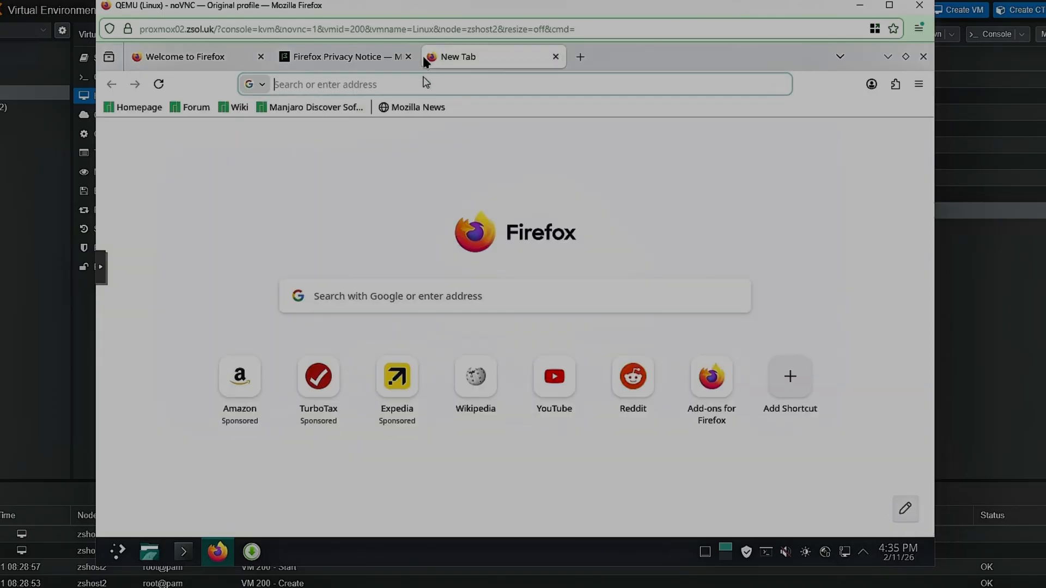
click(424, 85)
text(192.168.1.1)
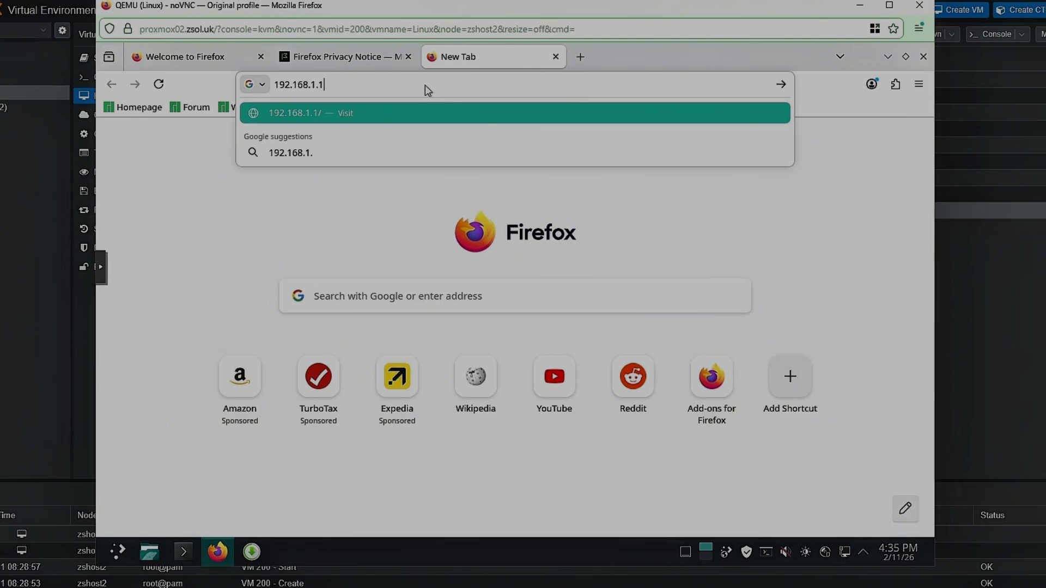
key(Return)
click(408, 57)
click(261, 57)
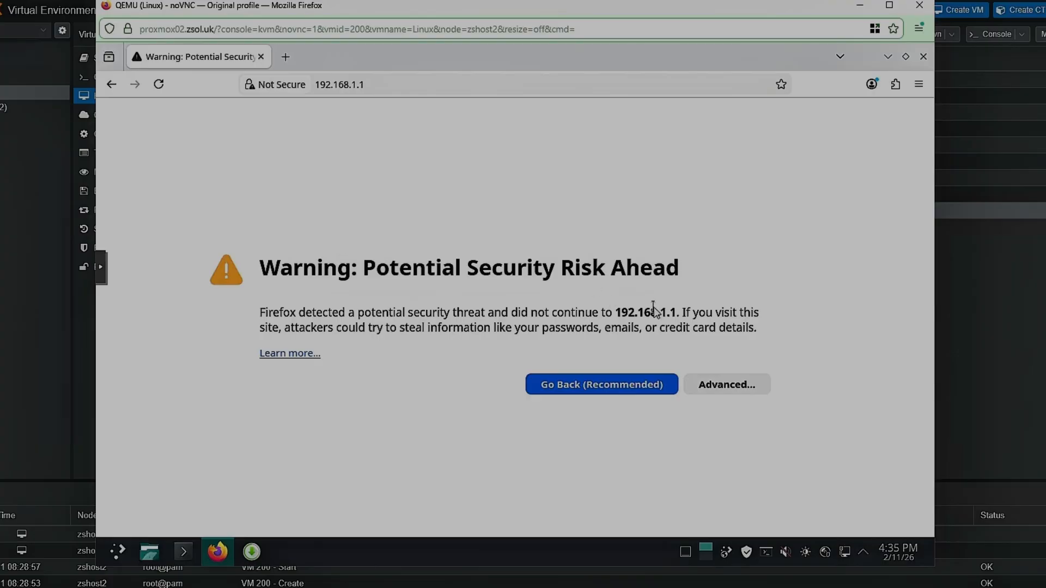
click(716, 390)
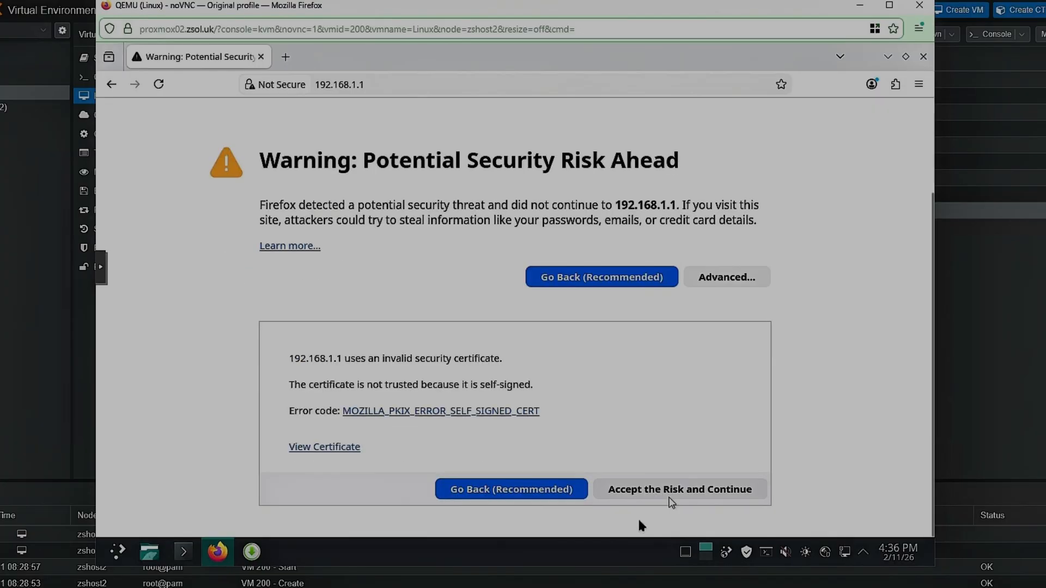
click(667, 489)
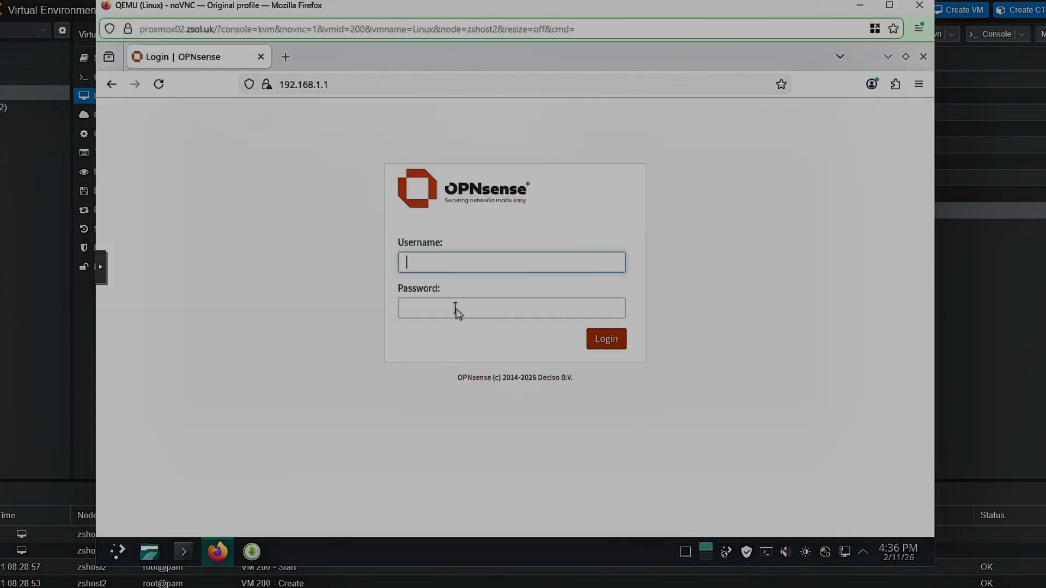
- Log in to the OPNsense web GUI as root with the account password, and decline saving the credentials in the browser
text(opnsense)
key(Tab)
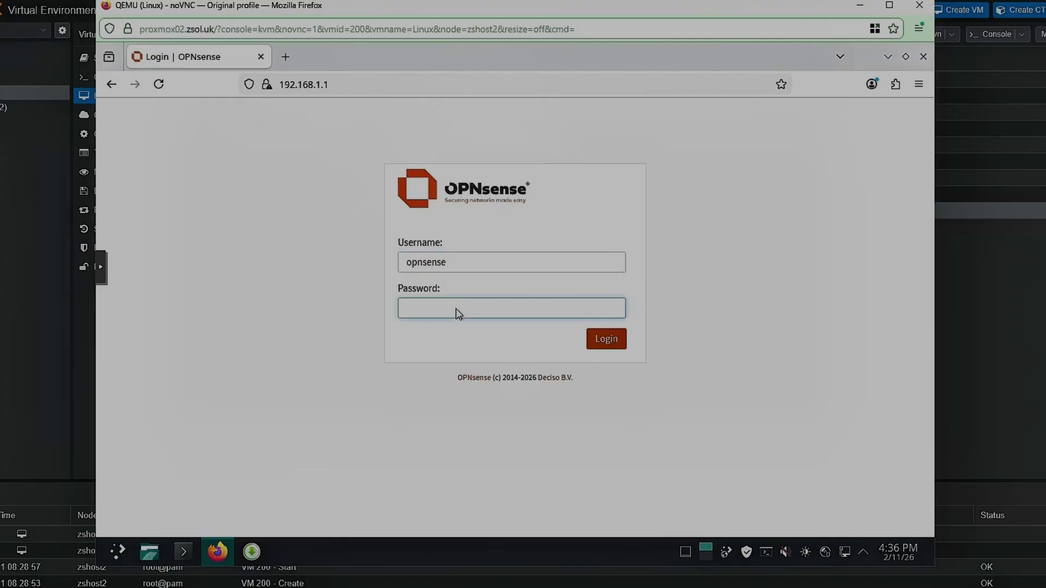
double_click(427, 262)
text(root)
key(Tab)
text(••nsense)
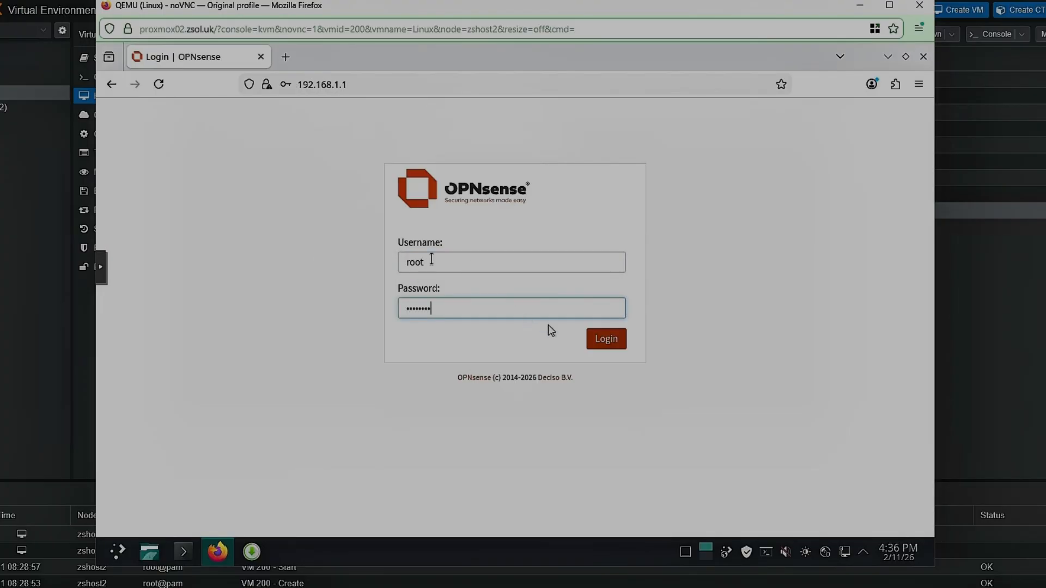
click(612, 339)
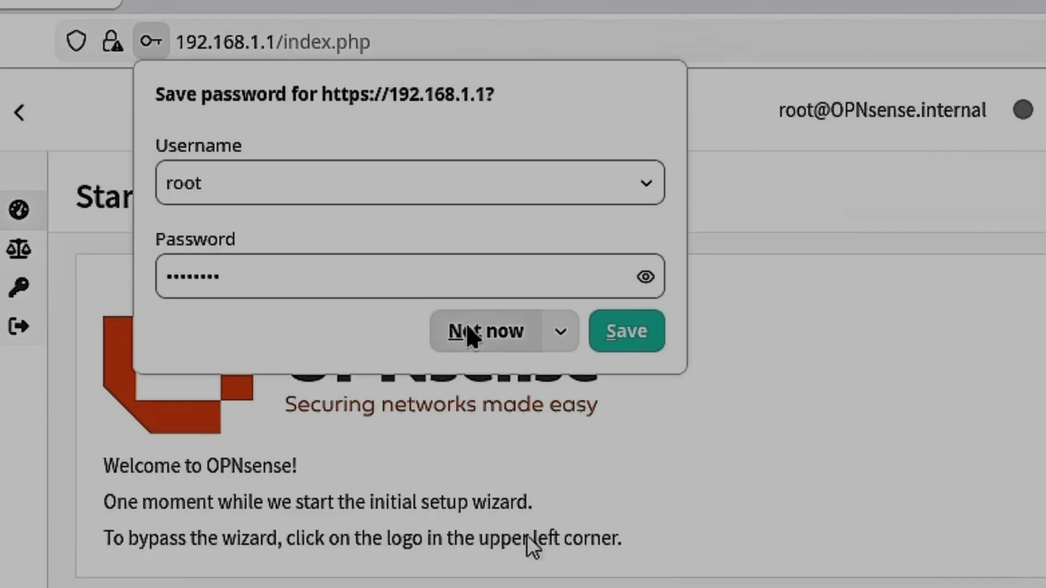
click(441, 227)
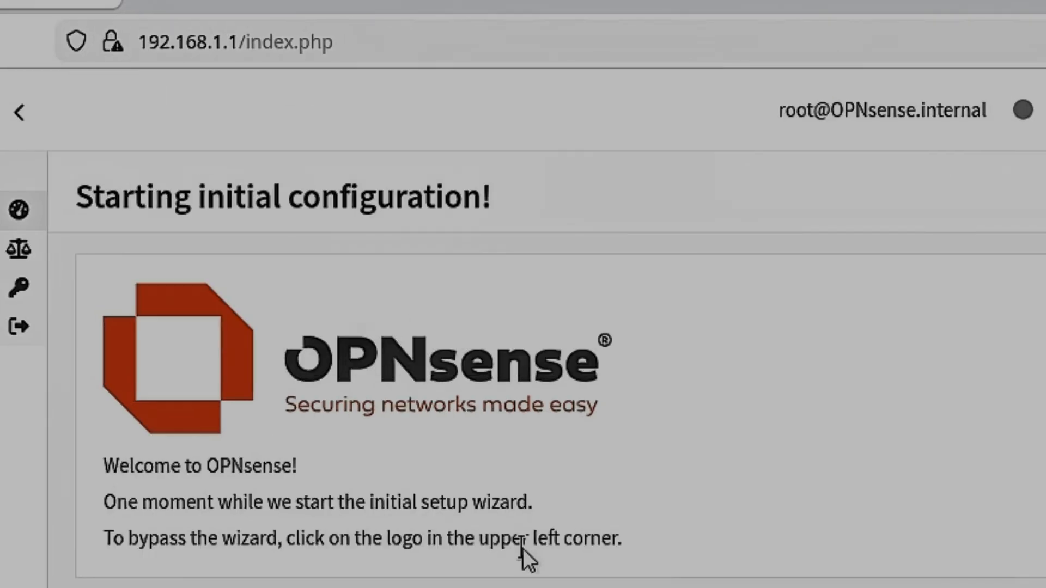